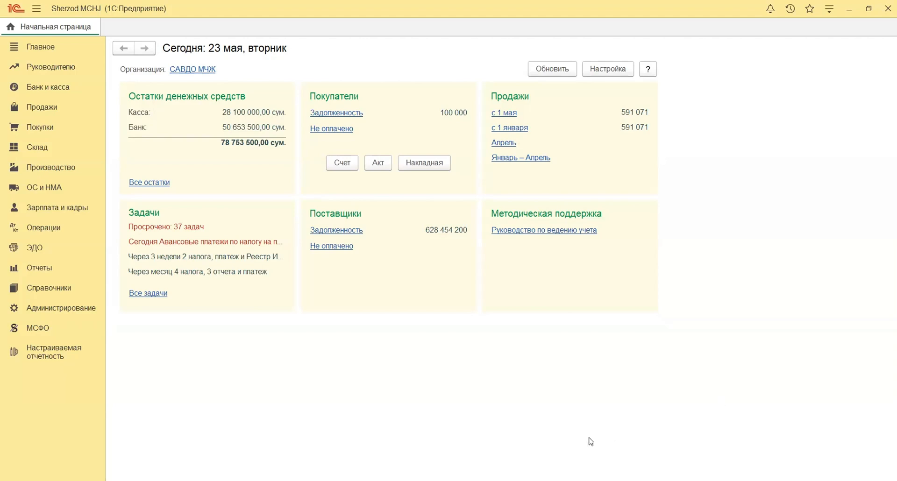
# Create a new business trip document (Командировка) from the payroll and personnel section for the organization САВДО МЧЖ
pyautogui.click(54, 207)
pyautogui.scroll(-2, 406, 379)
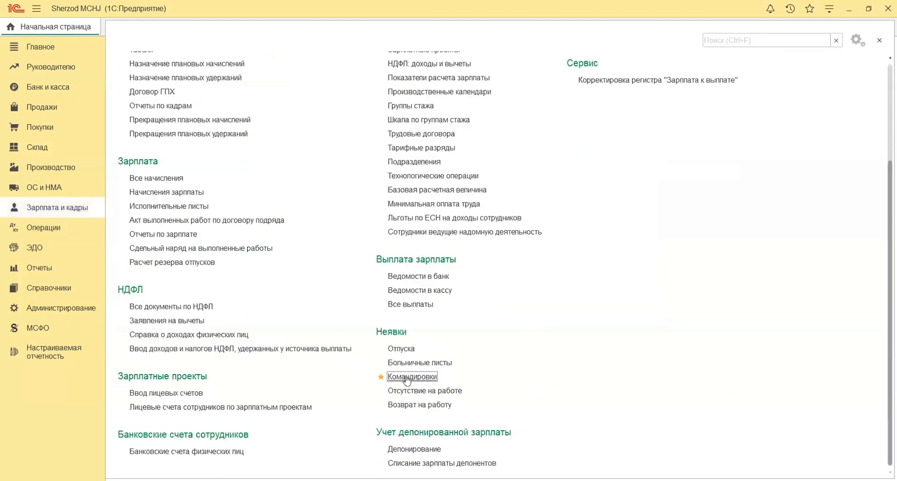
pyautogui.click(407, 379)
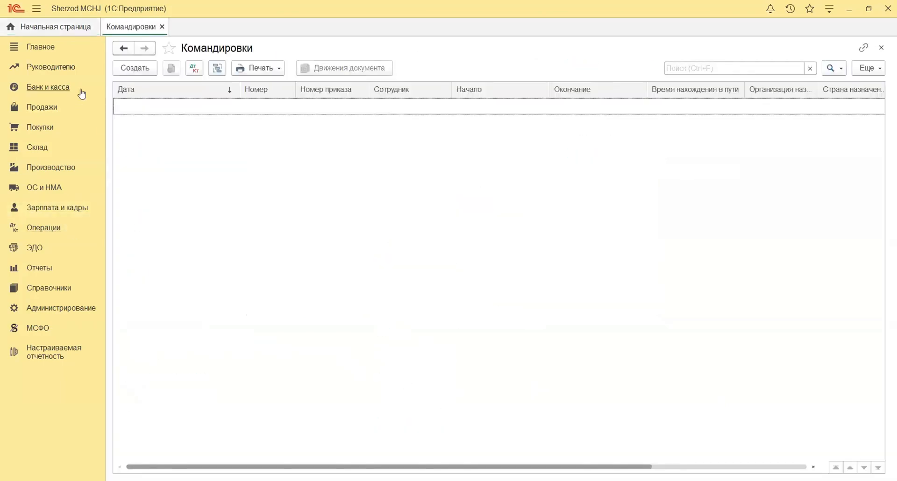
pyautogui.click(150, 70)
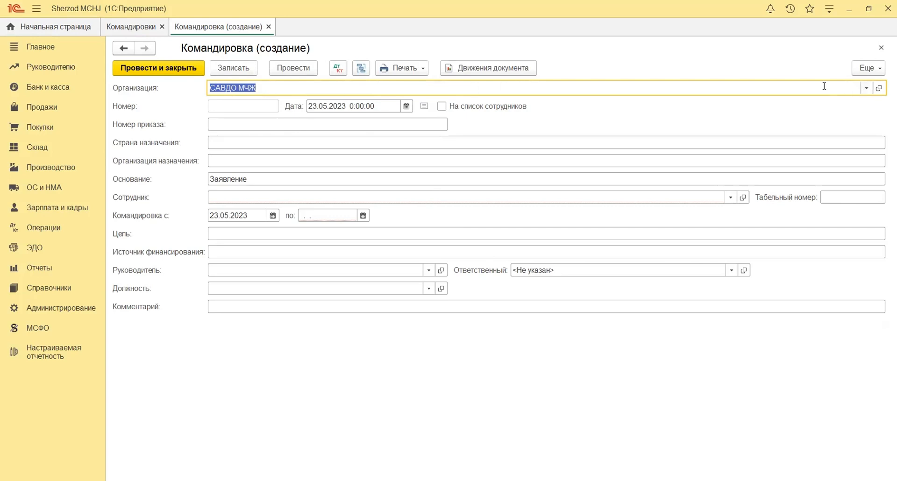
pyautogui.click(867, 88)
pyautogui.click(333, 98)
pyautogui.click(317, 107)
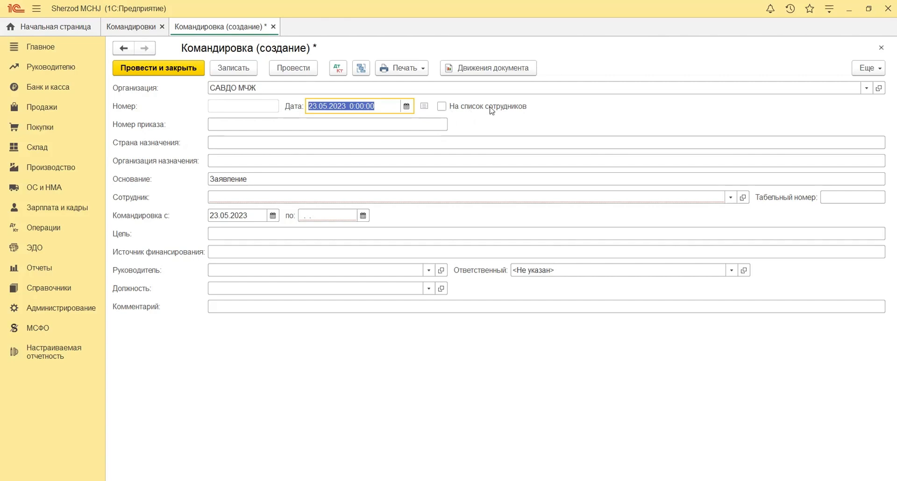
# Keep the document in single-employee mode and choose the company's director as the travelling employee
pyautogui.click(442, 106)
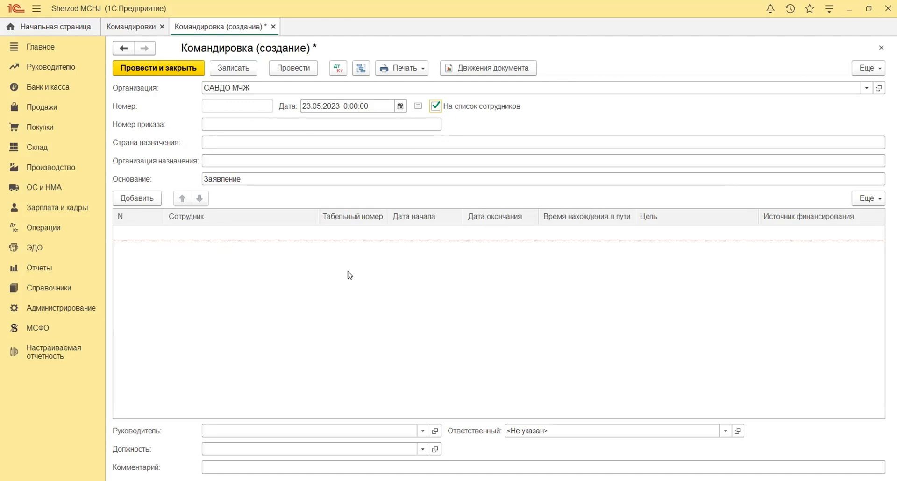
pyautogui.click(436, 106)
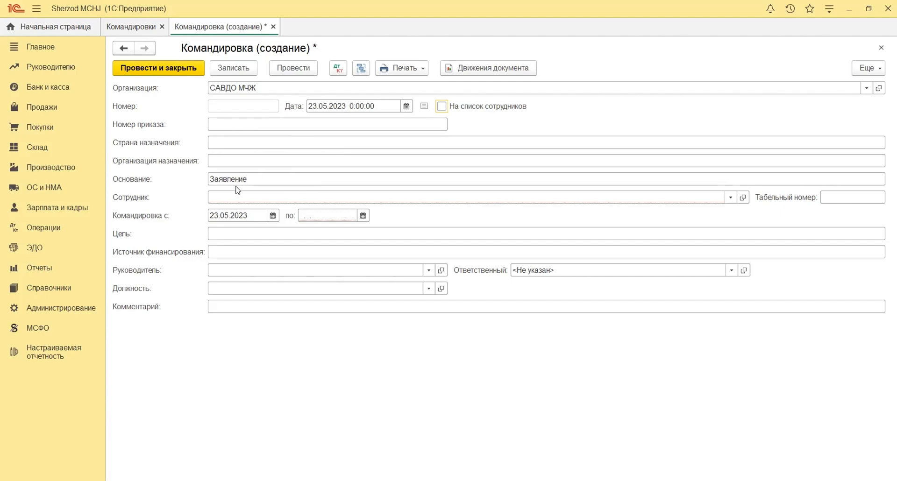
pyautogui.click(255, 197)
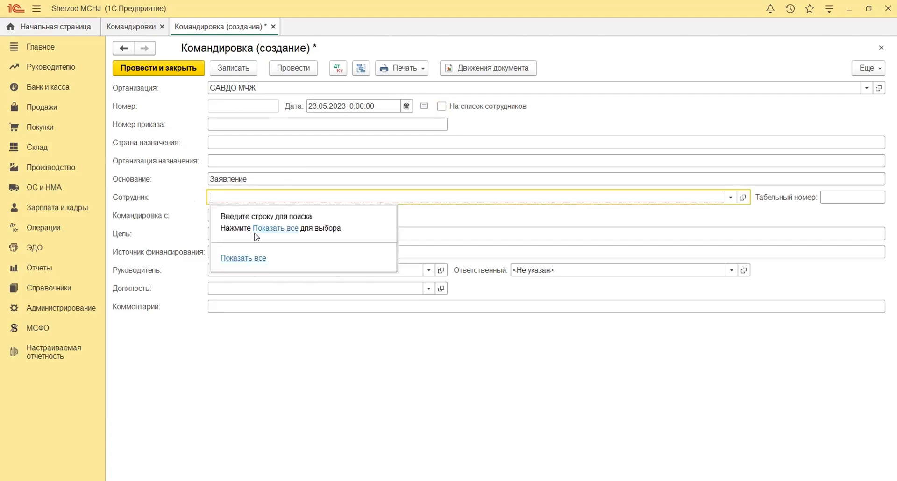
pyautogui.click(240, 262)
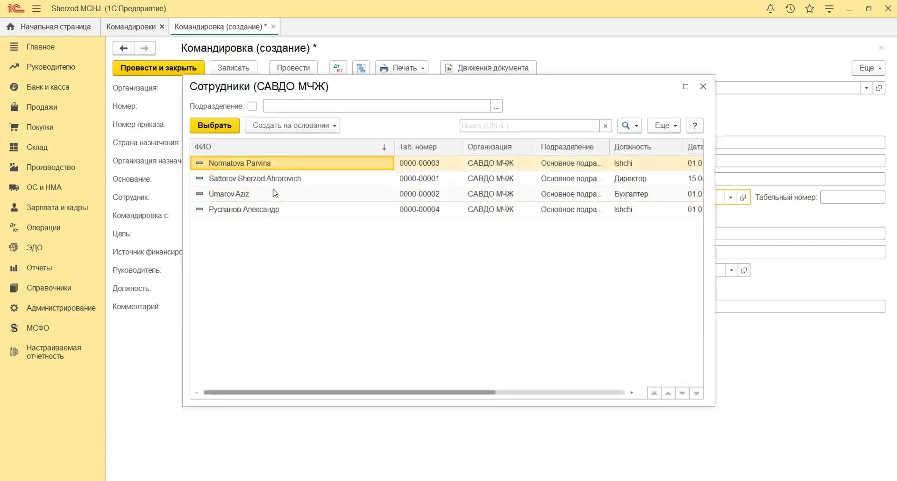
pyautogui.click(275, 185)
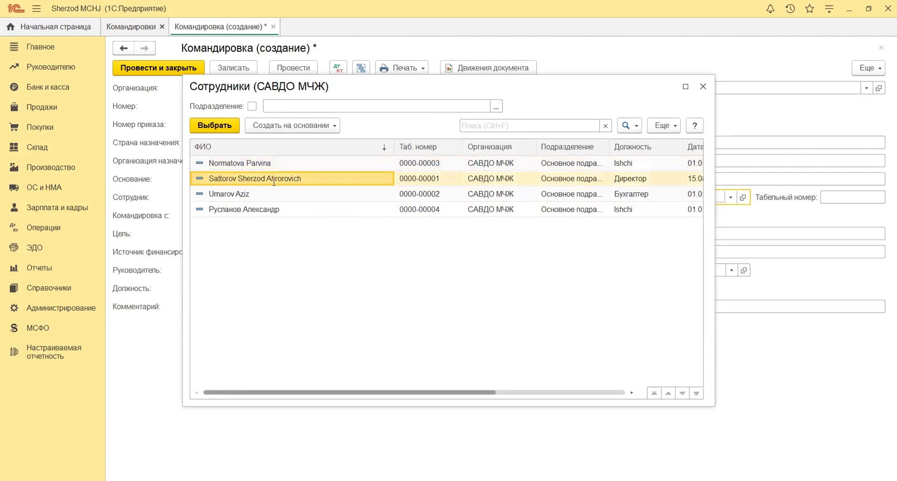
pyautogui.doubleClick(274, 184)
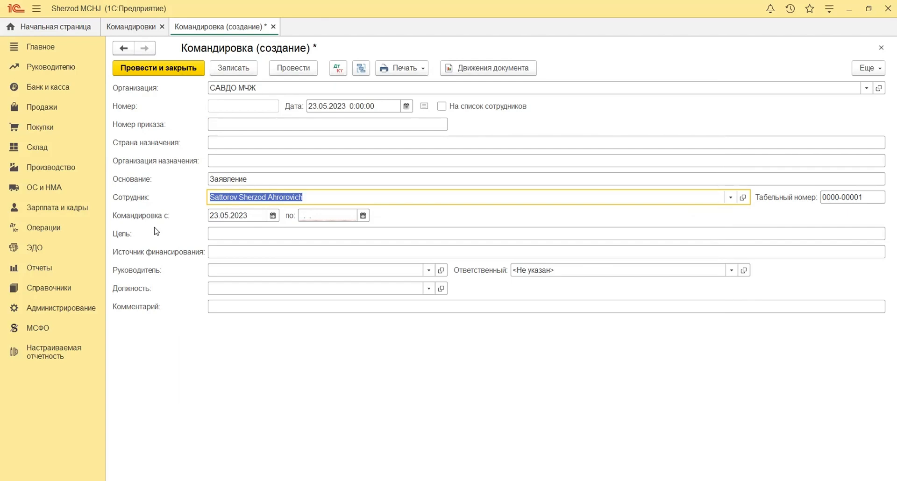
# Set the business trip period from 01.05.2023 to 10.05.2023
pyautogui.click(232, 217)
pyautogui.write('01.05.')
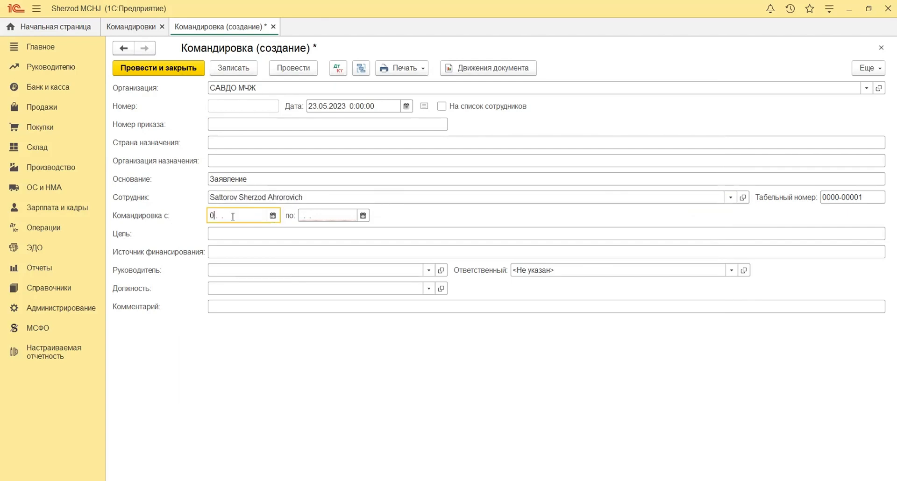
pyautogui.write('2023')
pyautogui.press('Tab')
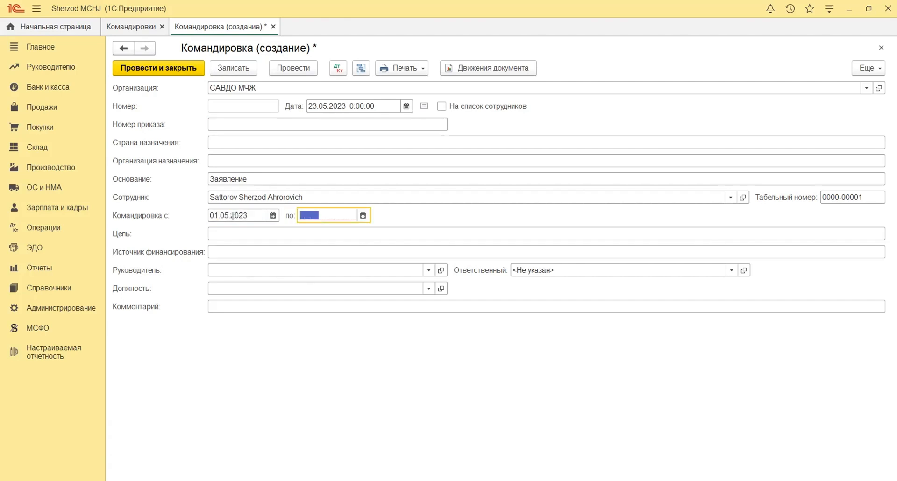
pyautogui.write('10052023')
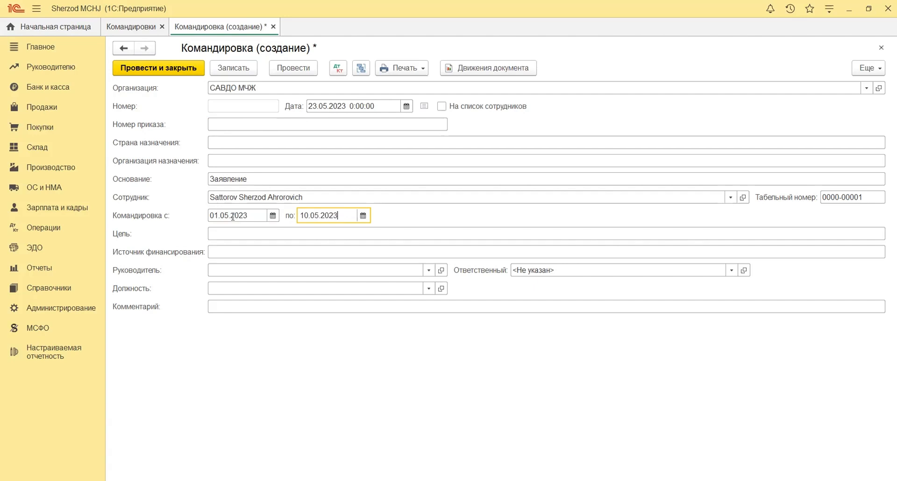
pyautogui.click(225, 235)
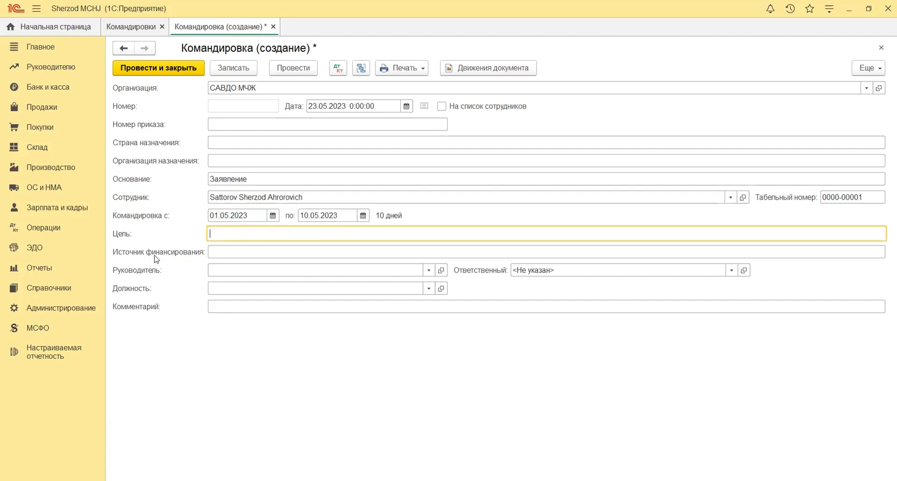
# Assign the third suggested person as manager with the position Директор and post the business trip document
pyautogui.click(312, 269)
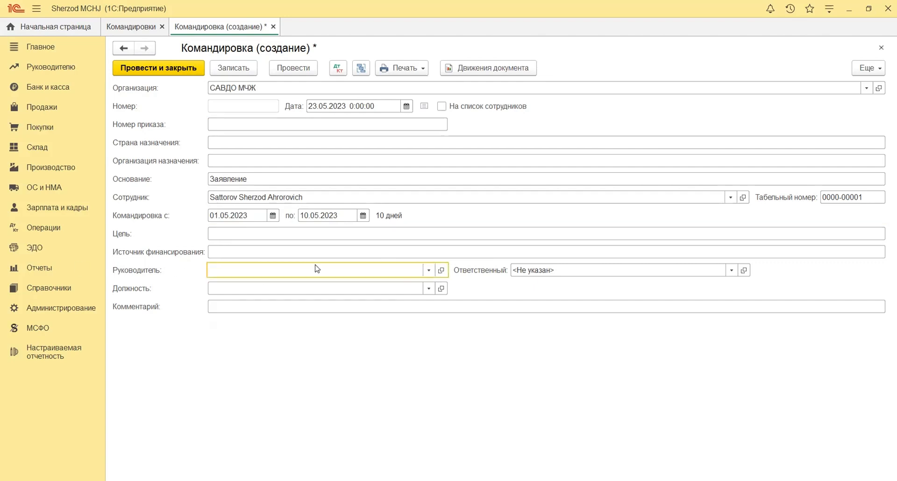
pyautogui.click(429, 271)
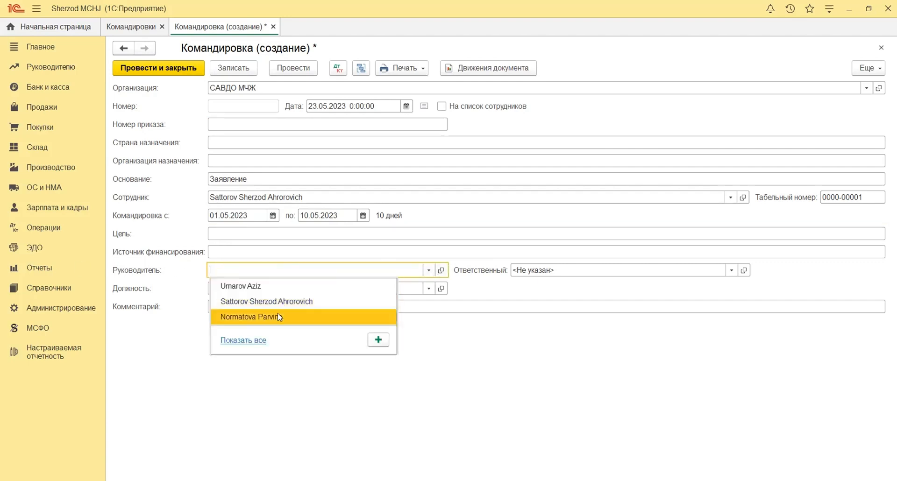
pyautogui.click(278, 314)
pyautogui.click(429, 288)
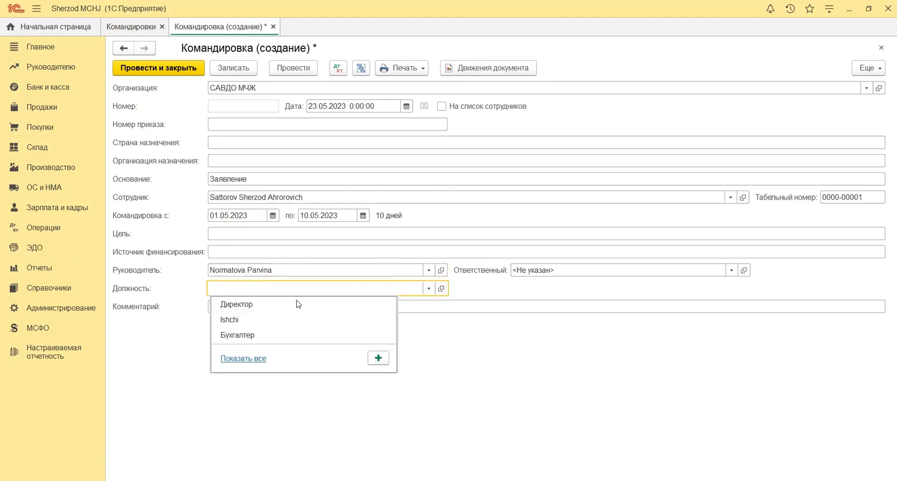
pyautogui.click(215, 304)
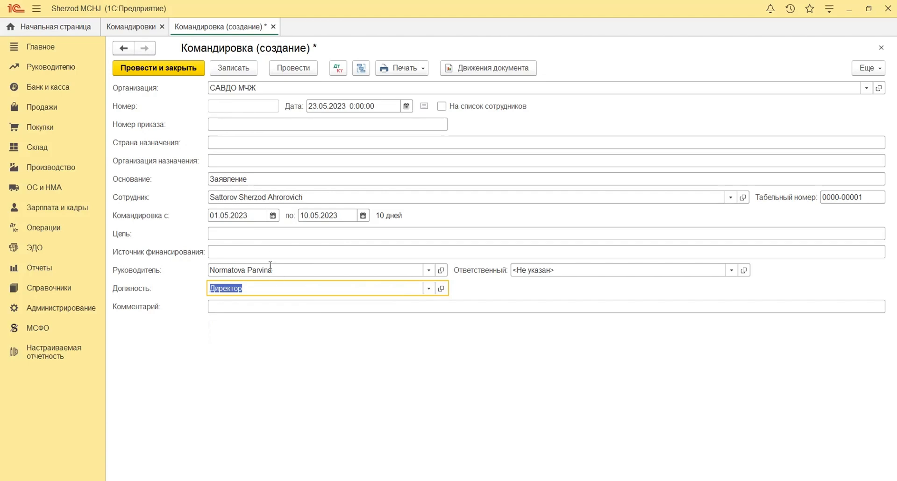
pyautogui.click(303, 69)
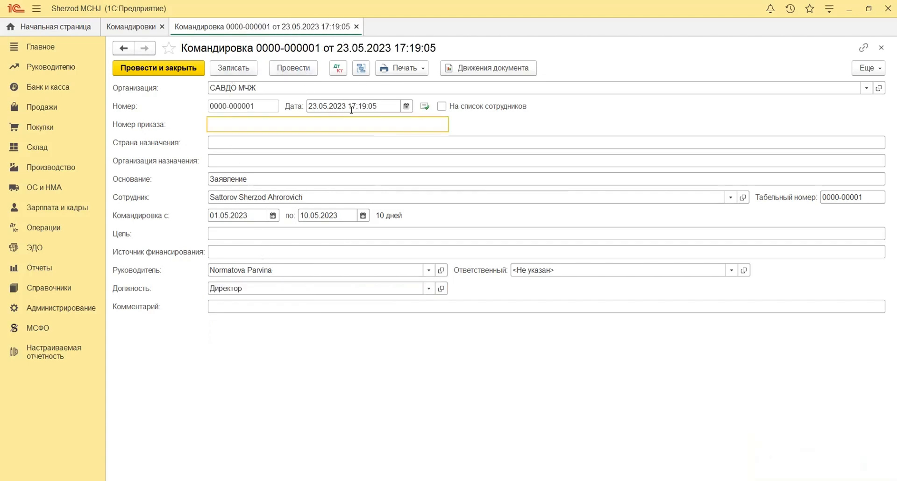
# Examine the posted business trip's daily employee absence records, including their time type and dates, and close the records and the document
pyautogui.click(400, 70)
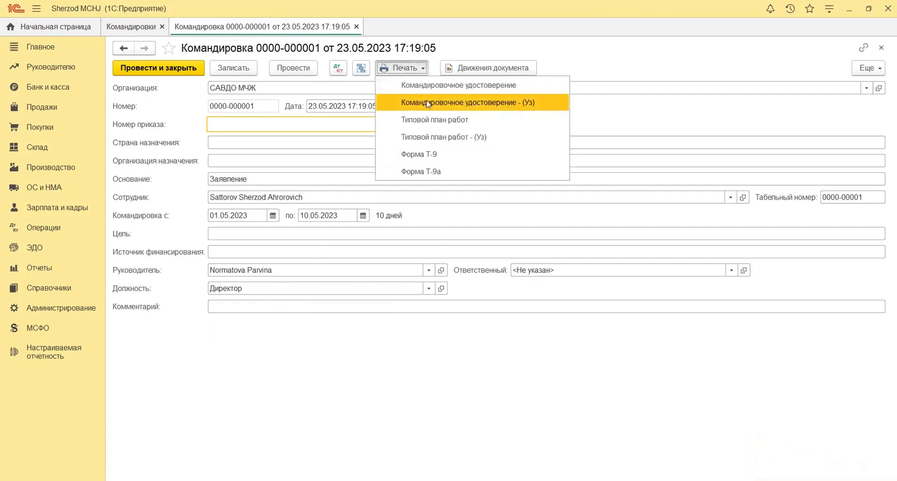
pyautogui.click(337, 69)
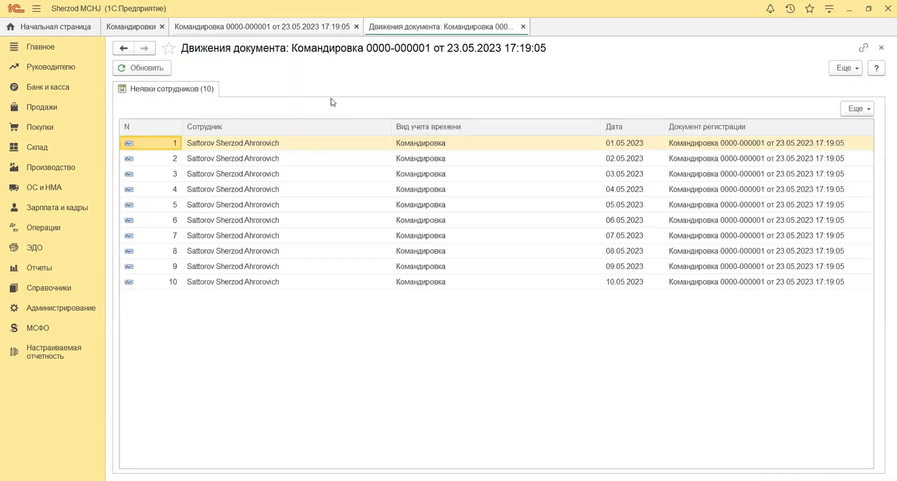
pyautogui.click(229, 188)
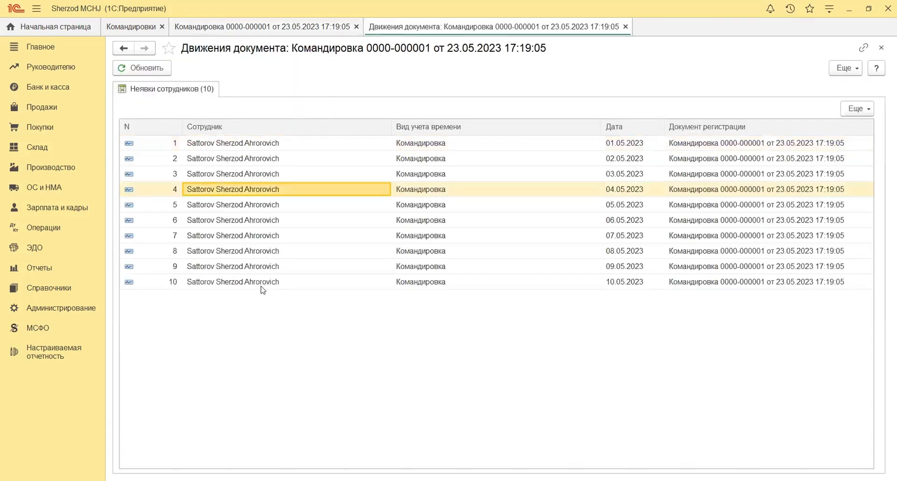
pyautogui.click(511, 218)
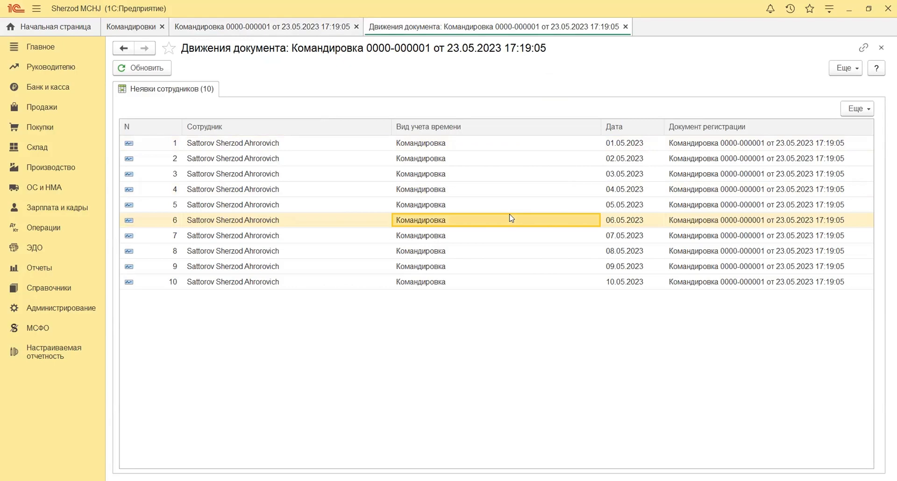
pyautogui.click(610, 142)
pyautogui.click(613, 280)
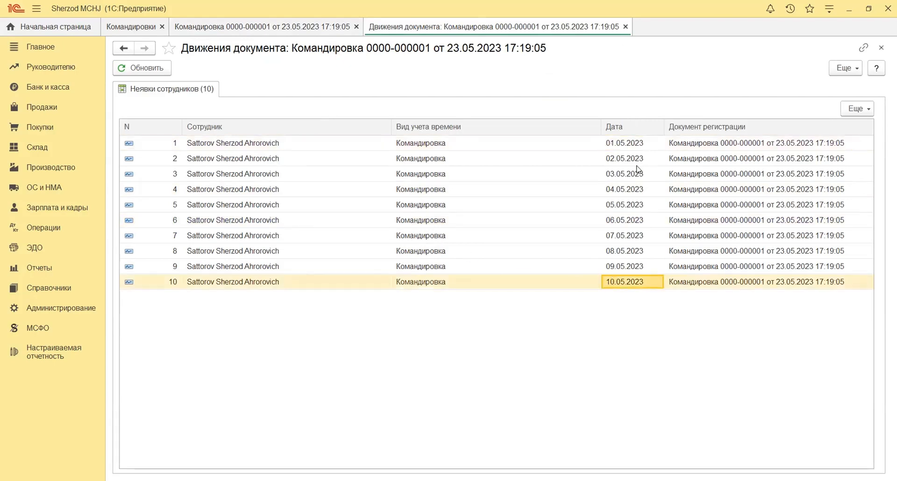
pyautogui.click(635, 147)
pyautogui.click(619, 252)
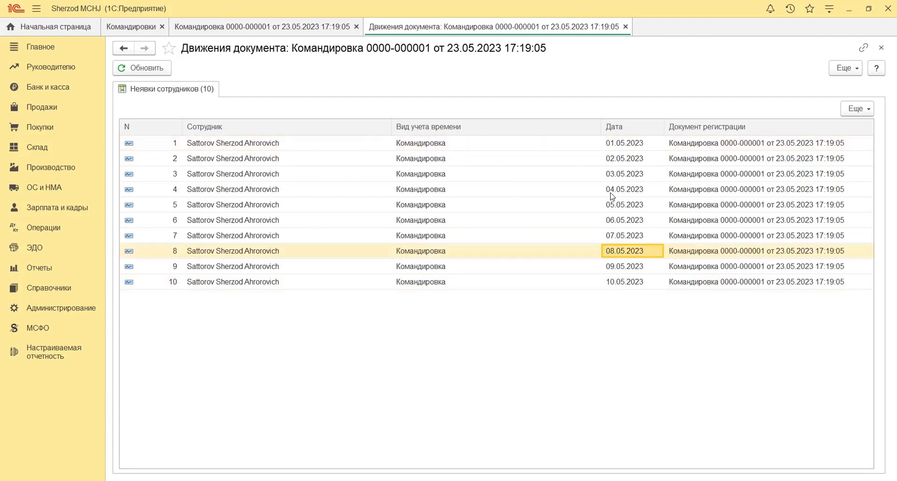
pyautogui.click(881, 47)
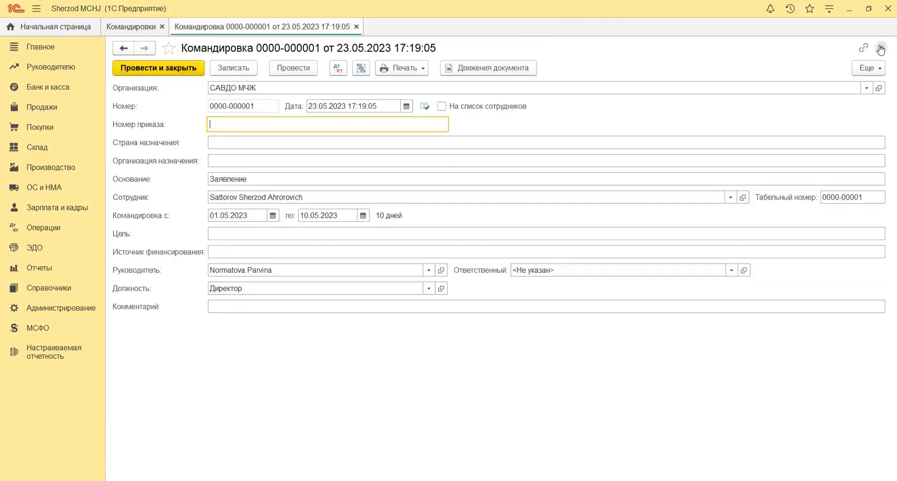
pyautogui.click(881, 48)
# Create a new account write-off in the bank statements with the operation type Перечисление подотчетному лицу
pyautogui.click(62, 91)
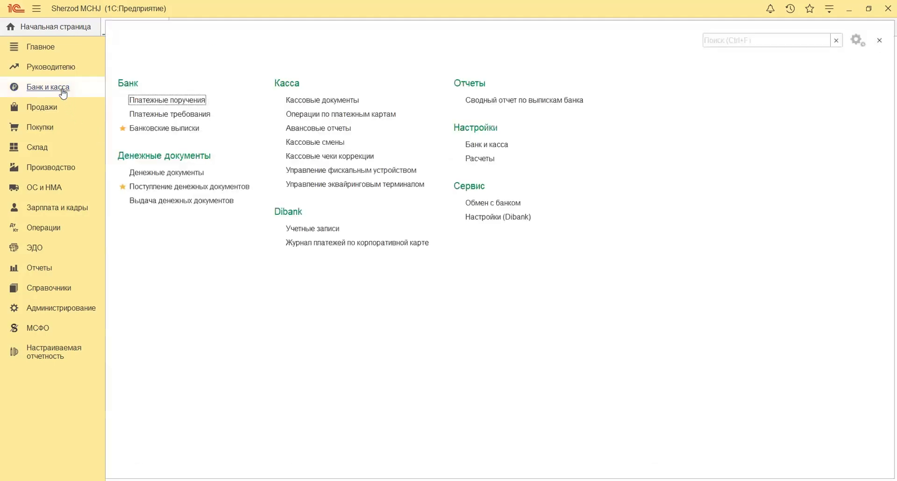
pyautogui.click(182, 128)
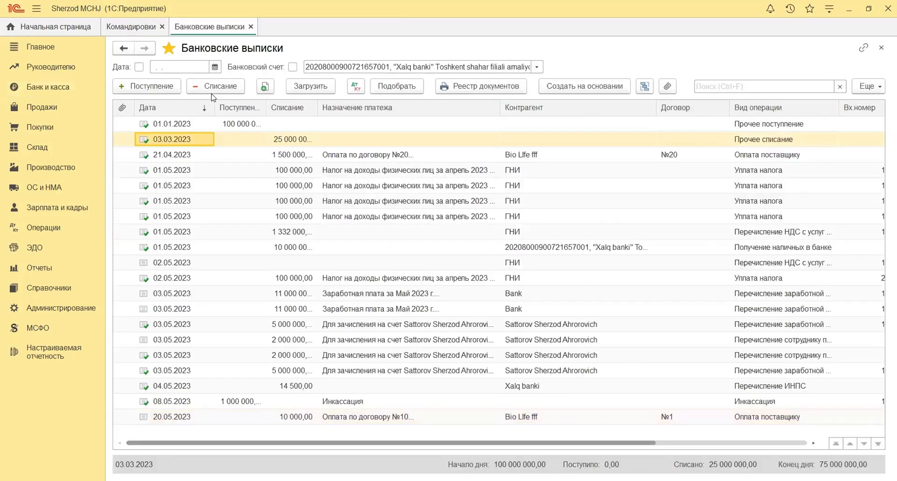
pyautogui.click(207, 86)
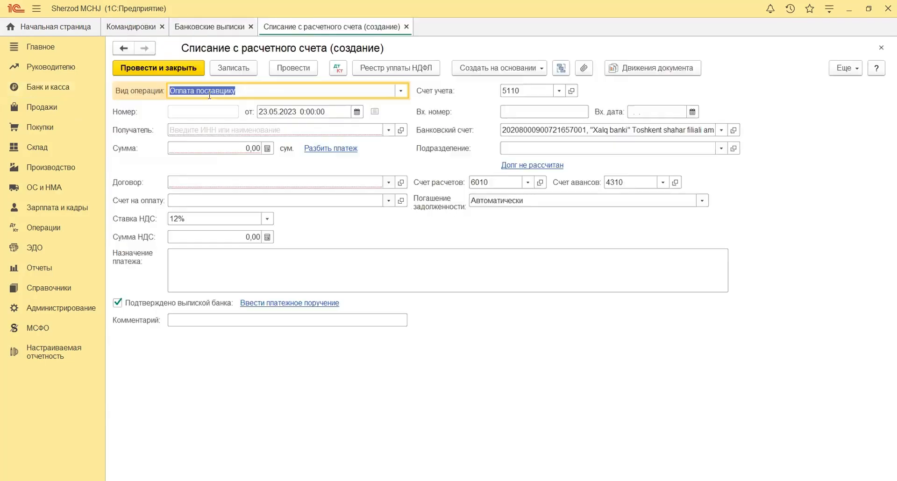
pyautogui.click(405, 92)
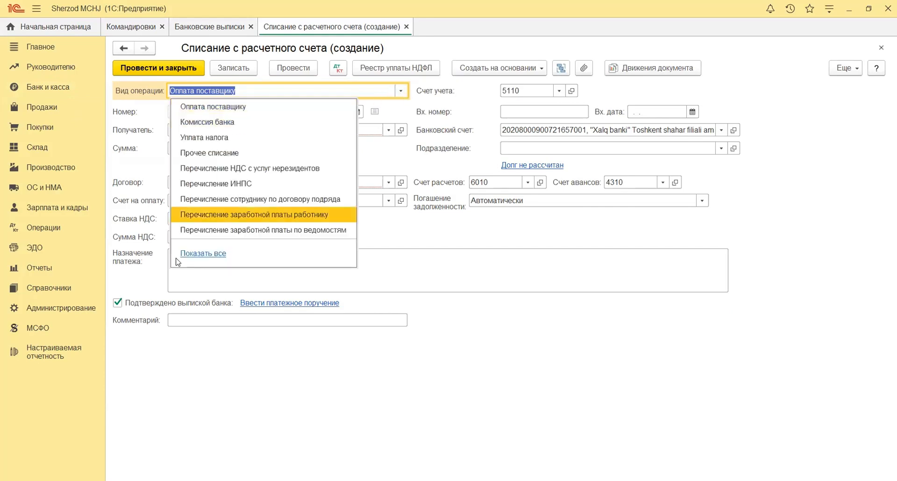
pyautogui.click(197, 255)
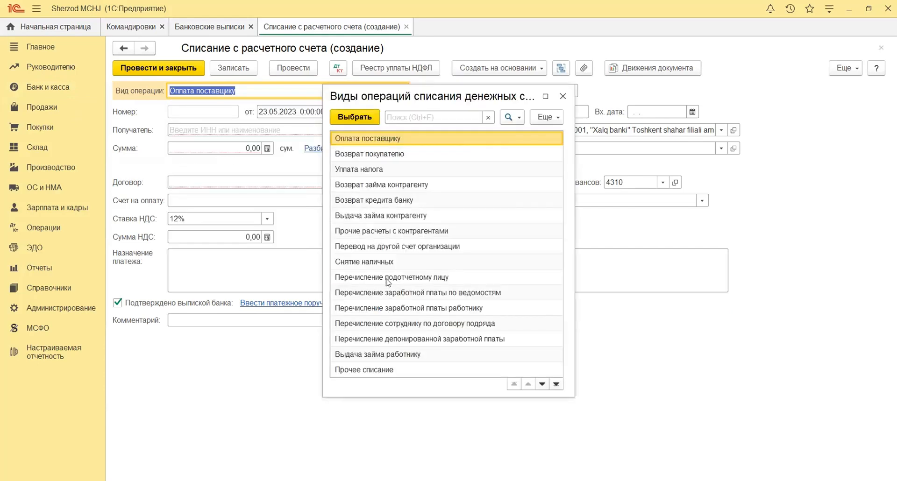
pyautogui.click(387, 280)
pyautogui.doubleClick(387, 278)
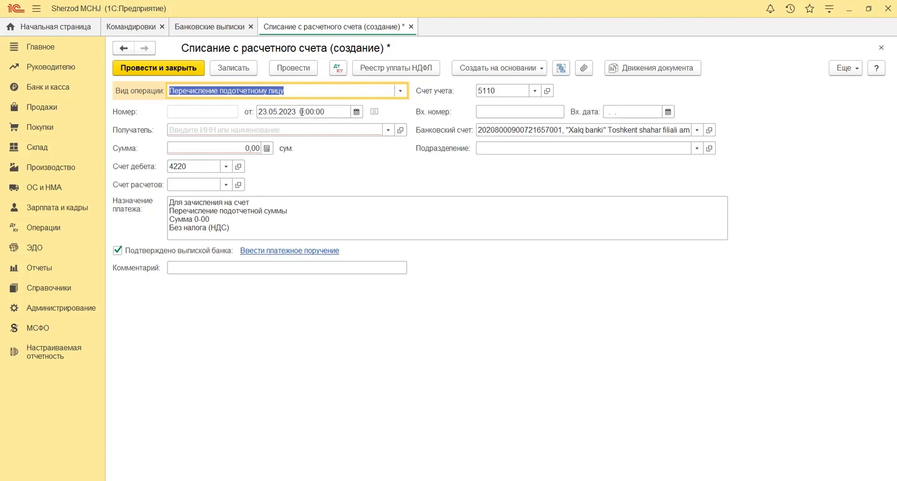
# Choose 5110 (Расчетные счета) from the full chart of accounts as the write-off's accounting account
pyautogui.click(492, 92)
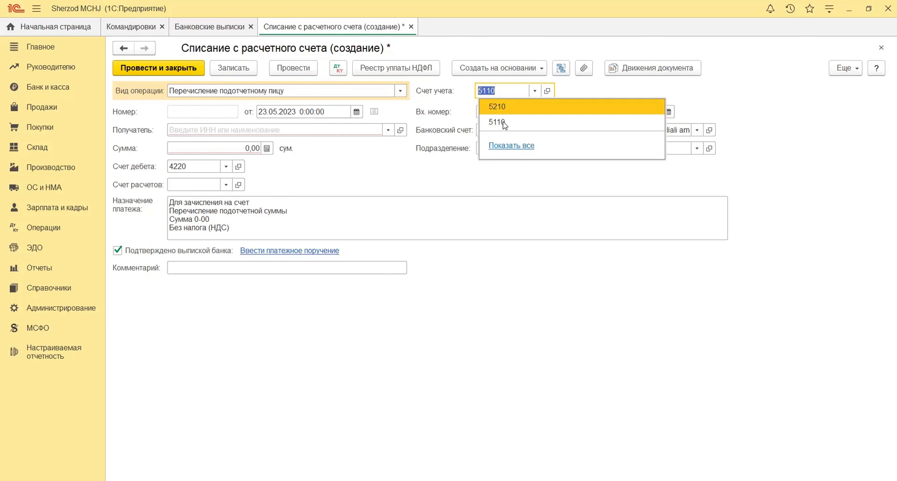
pyautogui.click(495, 146)
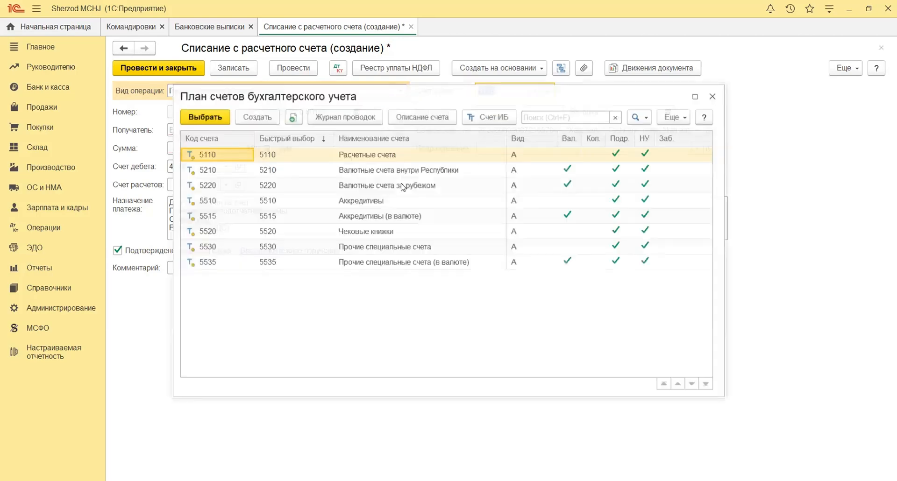
pyautogui.click(403, 186)
pyautogui.click(398, 156)
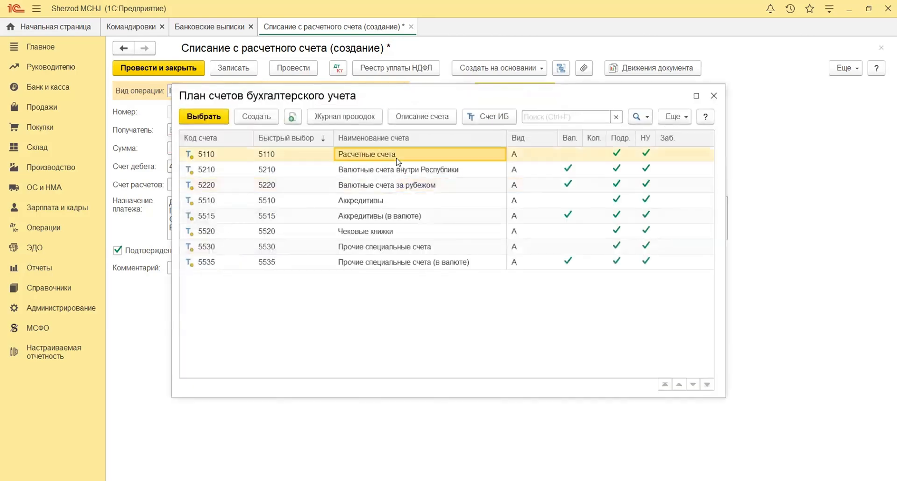
pyautogui.doubleClick(415, 153)
# Set the write-off's incoming number to 19 and its incoming date to 23.05.2023
pyautogui.click(493, 113)
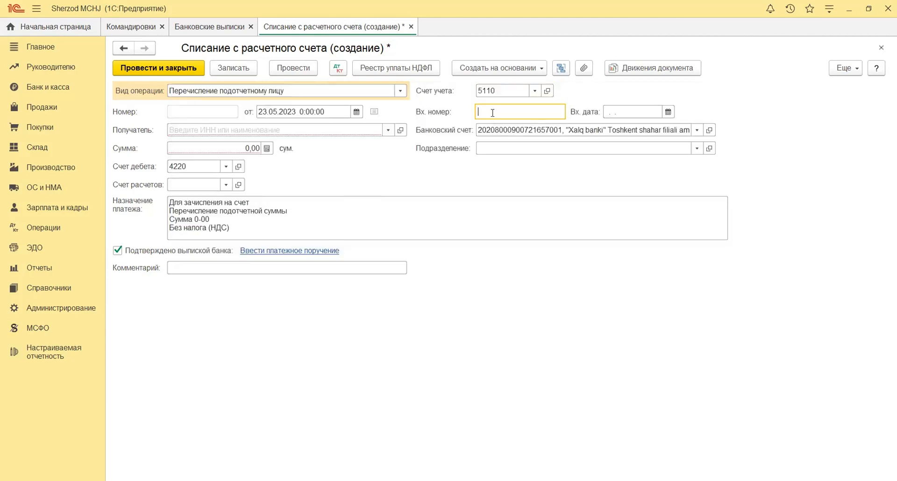
pyautogui.write('19')
pyautogui.click(625, 112)
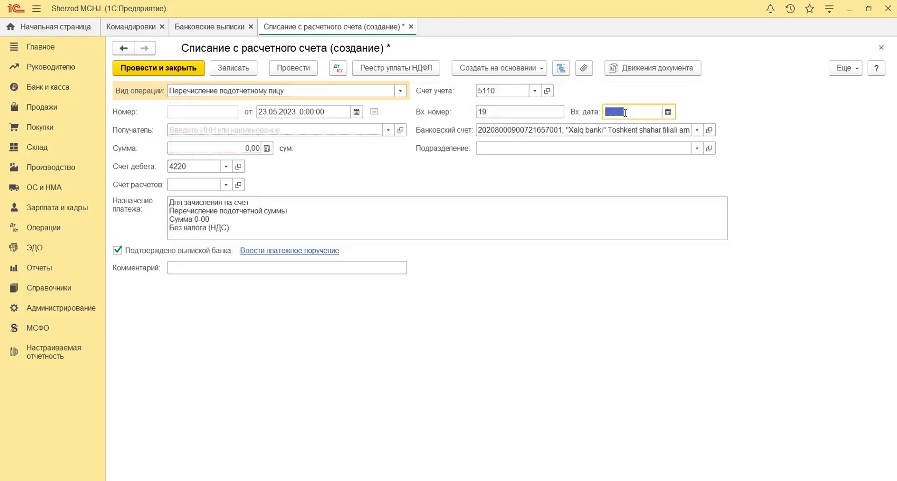
pyautogui.write('23052023')
# Choose the "Xalq banki" account from the full list of bank accounts and set the department to АУП
pyautogui.click(697, 131)
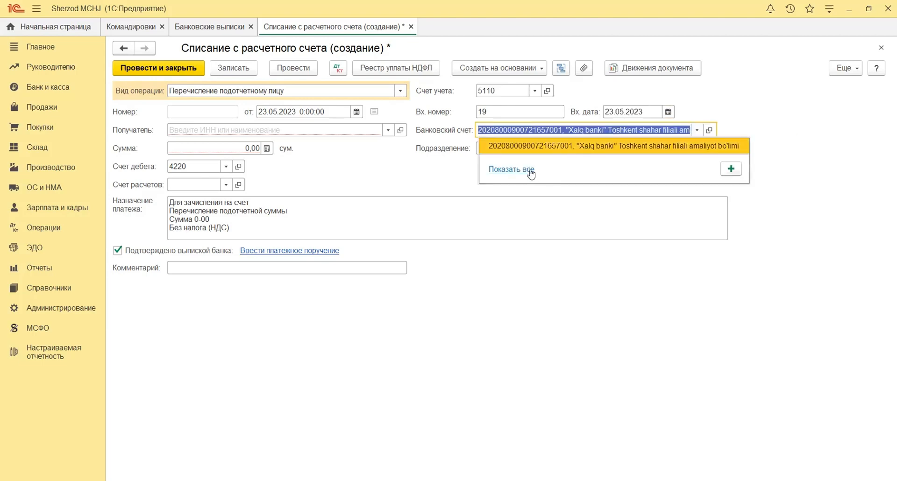
pyautogui.click(501, 166)
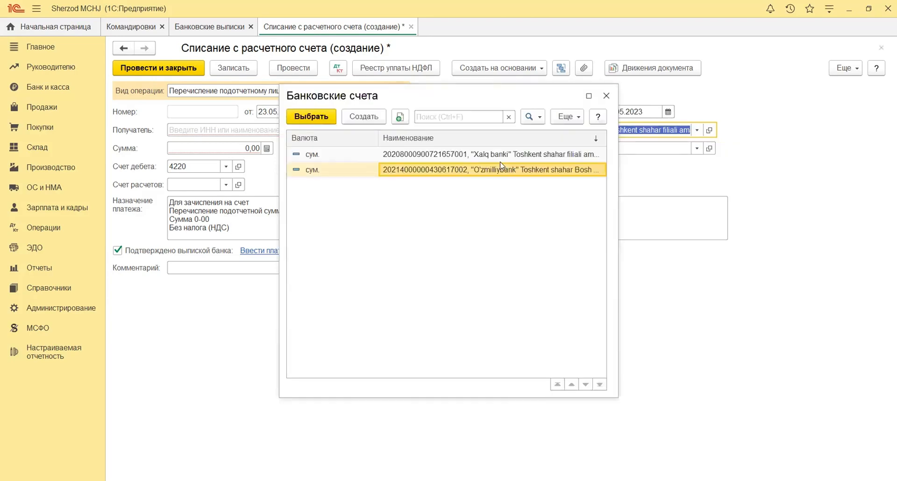
pyautogui.click(499, 159)
pyautogui.doubleClick(499, 159)
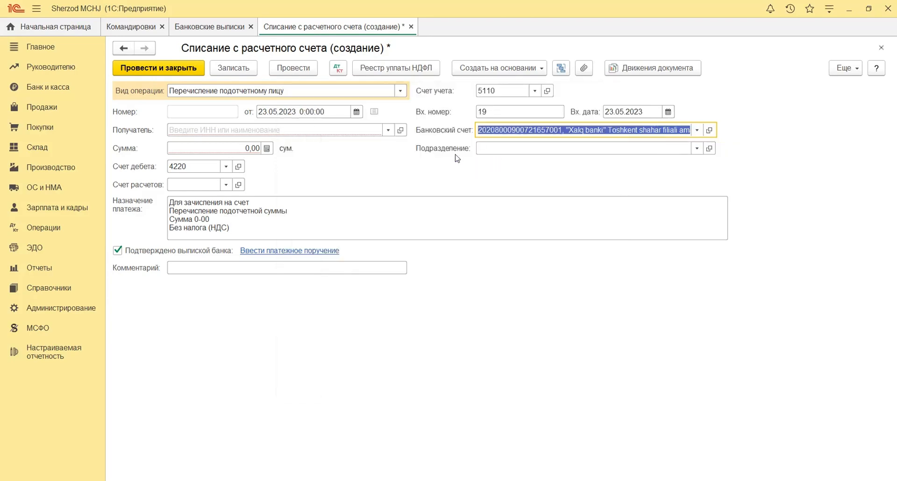
pyautogui.click(483, 148)
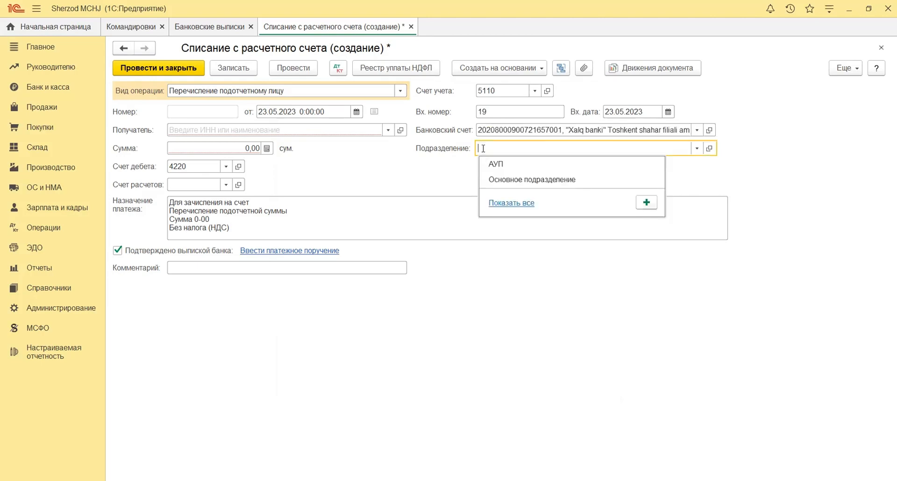
pyautogui.click(495, 164)
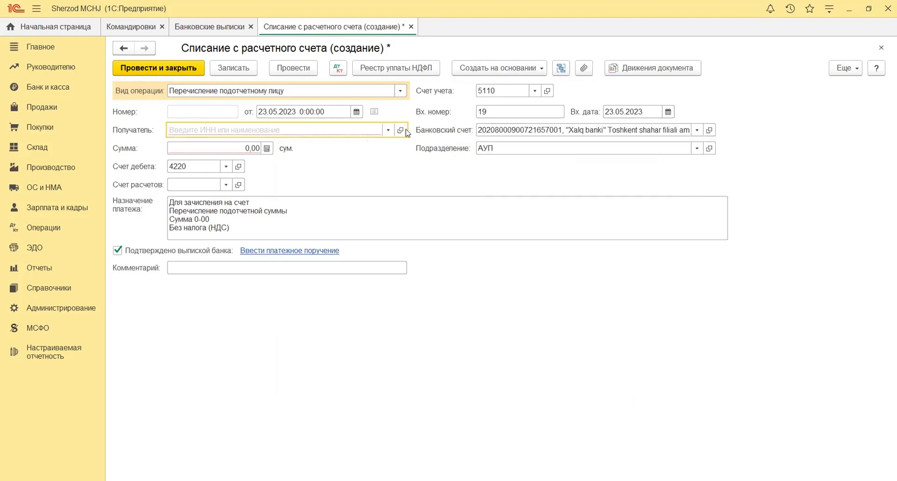
# Assign the third suggested person as the recipient and set the write-off amount to 1 500 000 сум
pyautogui.click(389, 131)
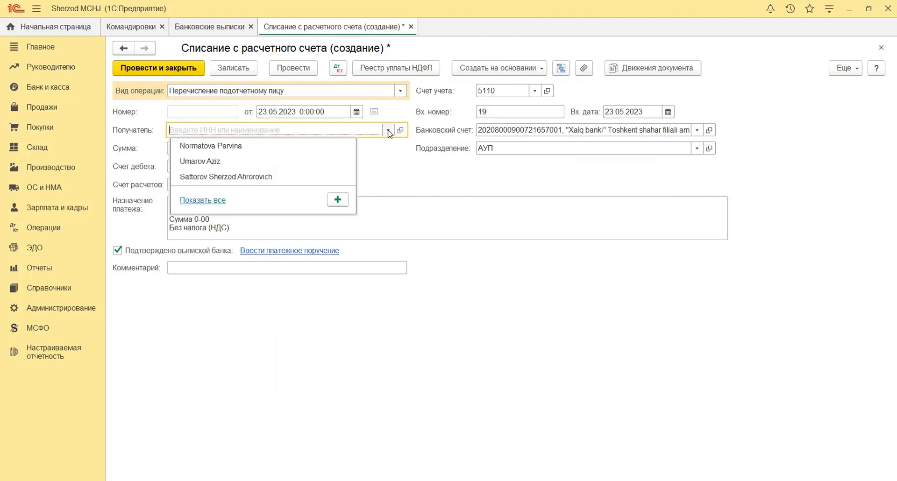
pyautogui.click(281, 175)
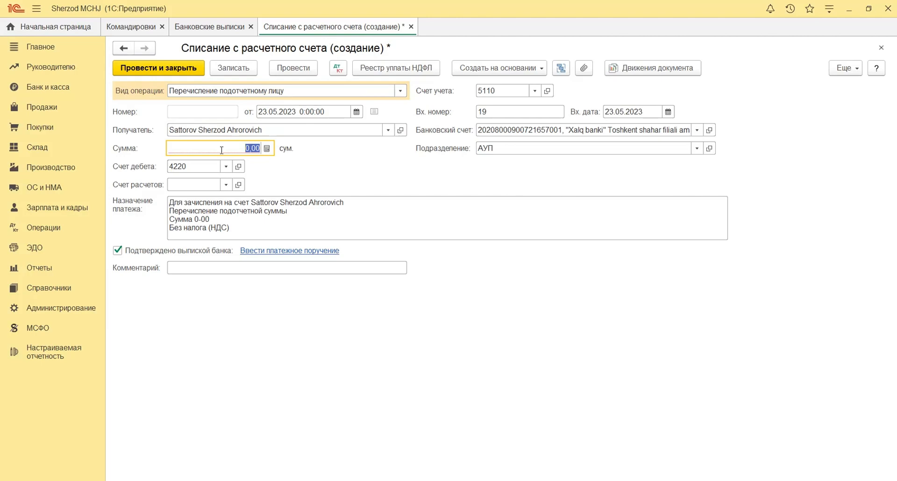
pyautogui.write('1500000')
pyautogui.press('Return')
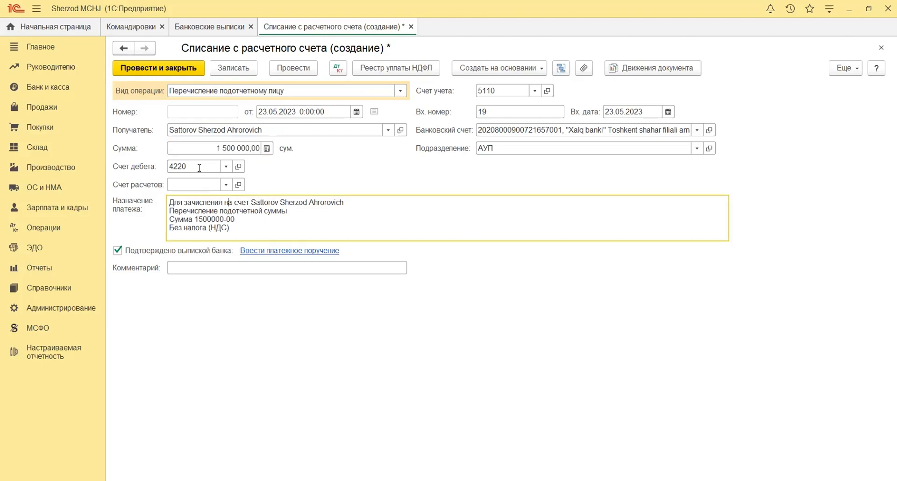
# Set the debit account to 4220 and the settlement account to 6970 (Расчеты с подотчетными лицами)
pyautogui.click(198, 167)
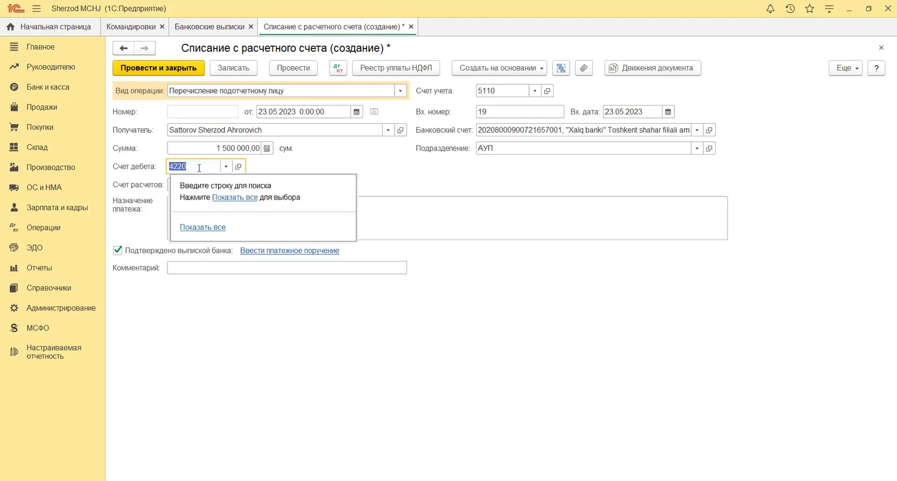
pyautogui.click(193, 228)
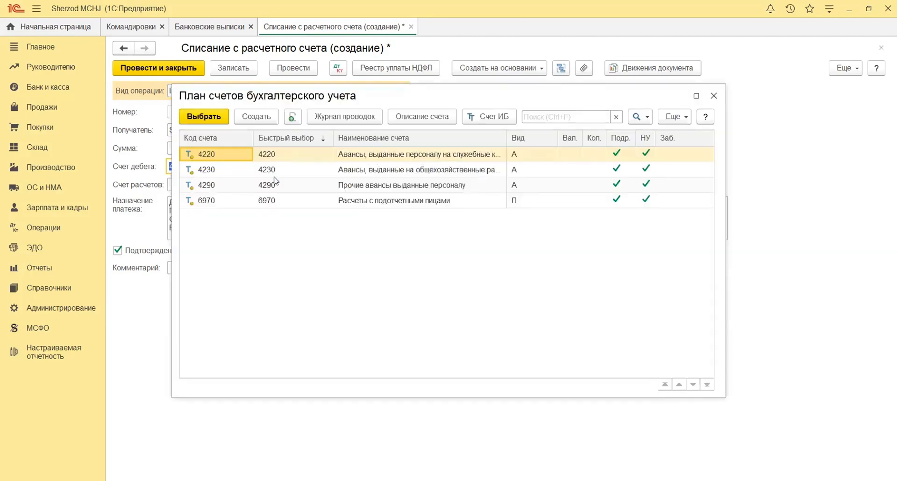
pyautogui.doubleClick(207, 154)
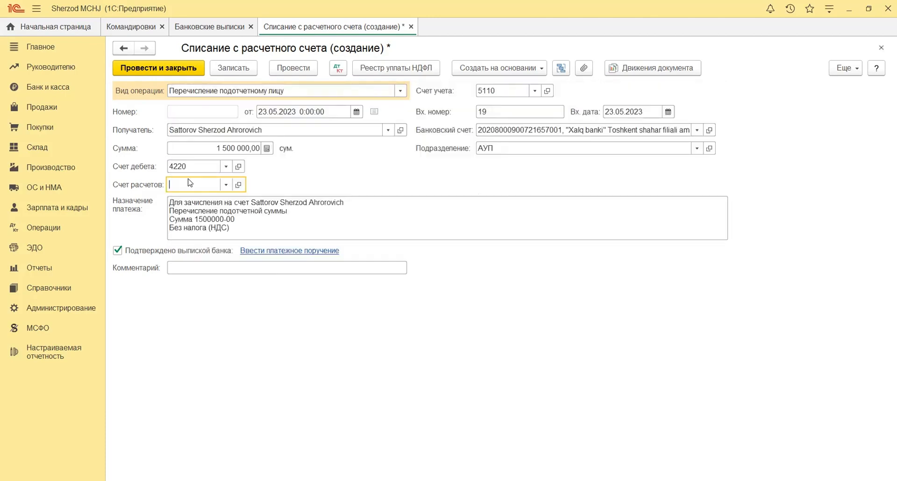
pyautogui.write('6970')
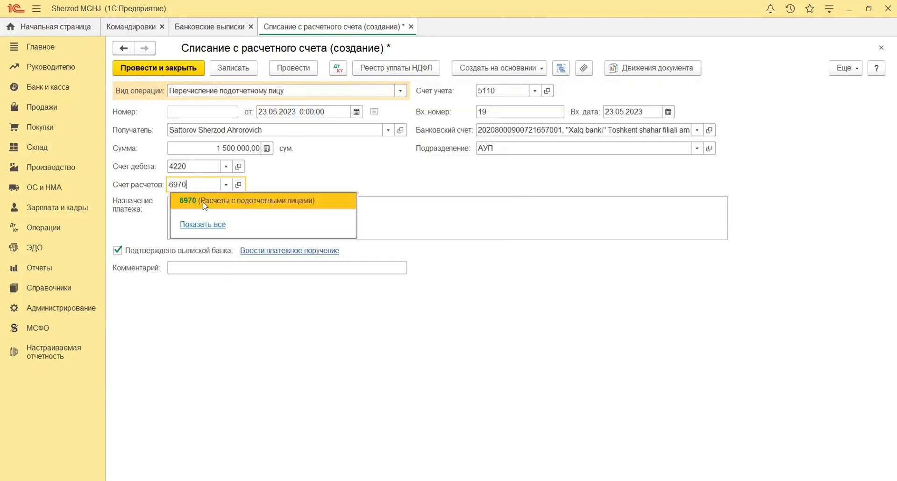
pyautogui.click(243, 201)
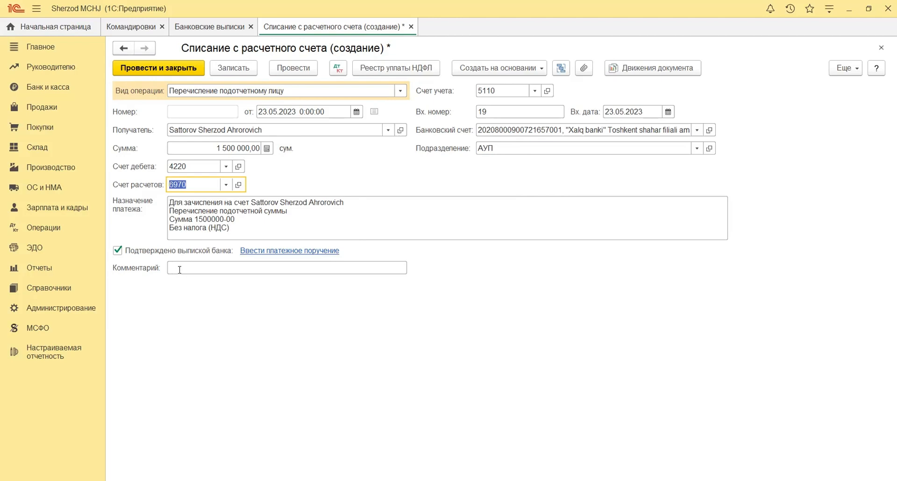
# Save and post the account write-off and open its accounting entries
pyautogui.hotkey('ctrl', 's')
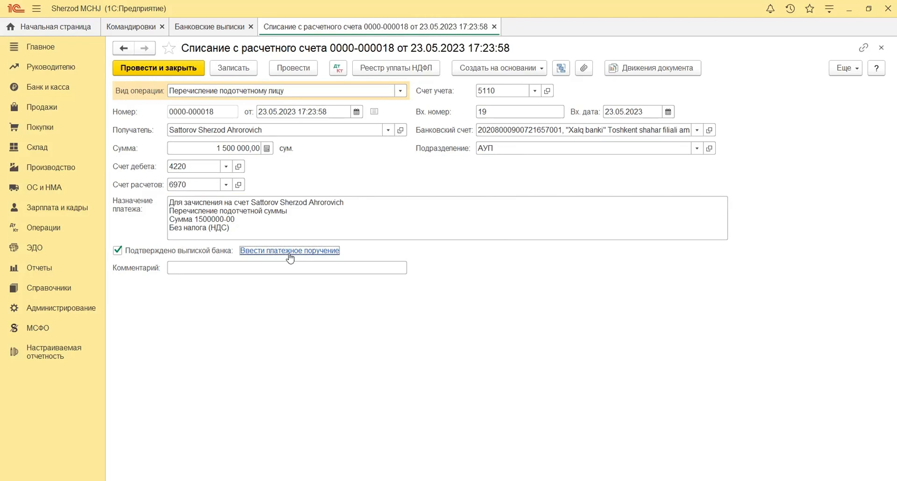
pyautogui.click(273, 68)
pyautogui.click(337, 68)
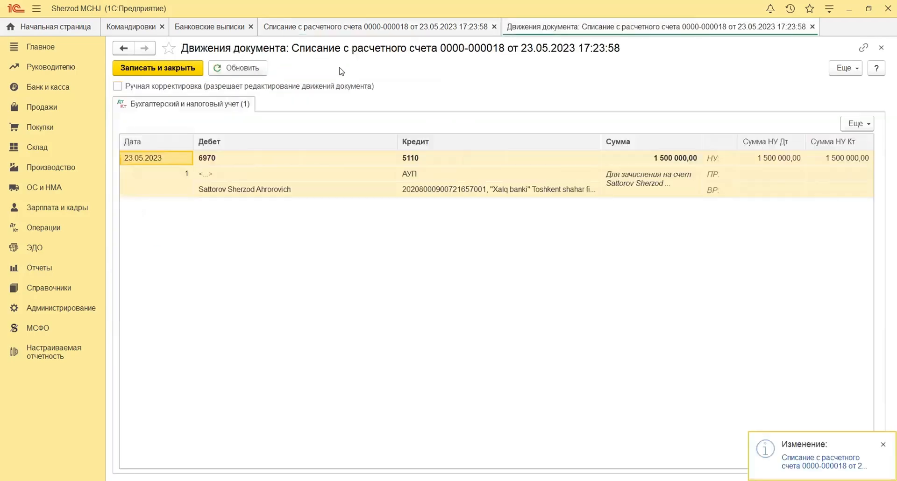
# Examine the debit and credit sides of the write-off's accounting entry and close the entries and the document
pyautogui.click(296, 176)
pyautogui.click(449, 180)
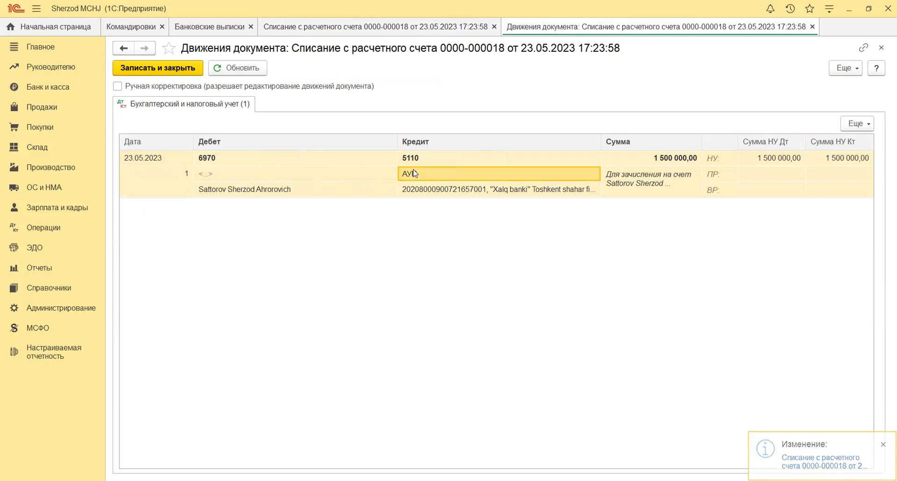
pyautogui.click(335, 173)
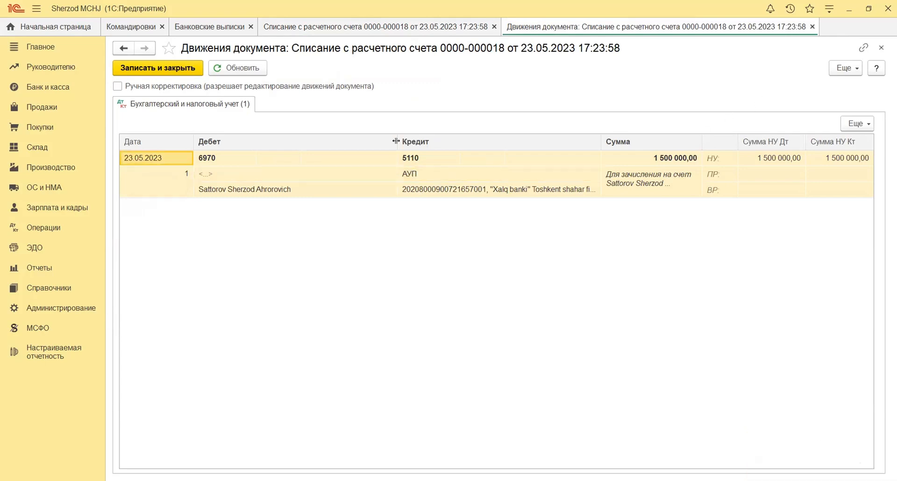
pyautogui.click(882, 48)
pyautogui.click(881, 47)
# Create a new advance report (Авансовый отчет) in the bank and cash section
pyautogui.click(61, 88)
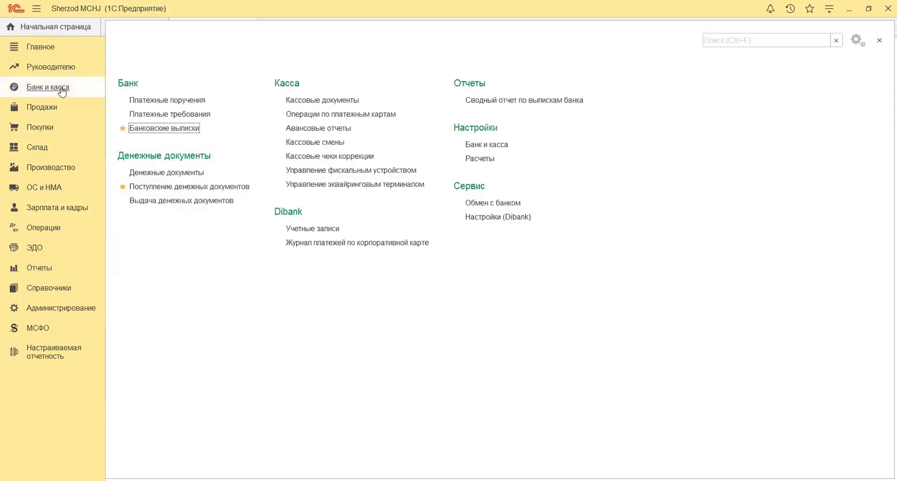
pyautogui.click(303, 128)
pyautogui.click(127, 89)
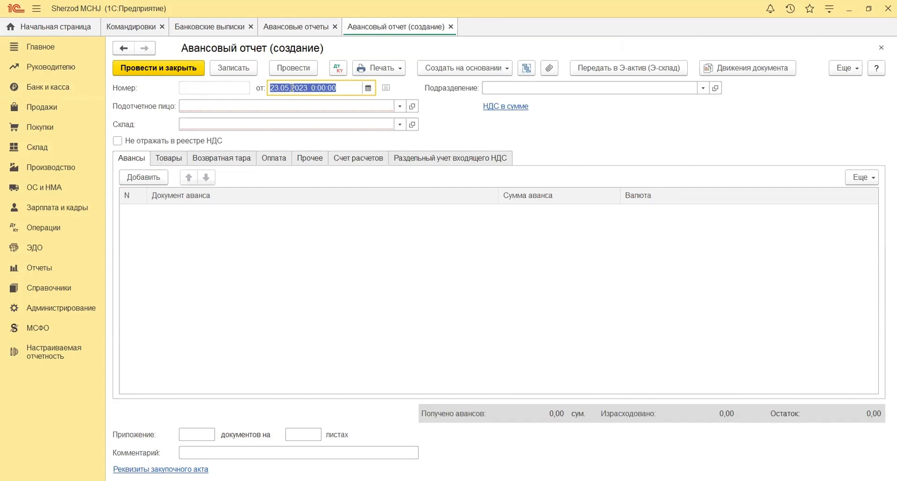
# Set the advance report's department to АУП and assign the first suggested person as the accountable person
pyautogui.click(488, 89)
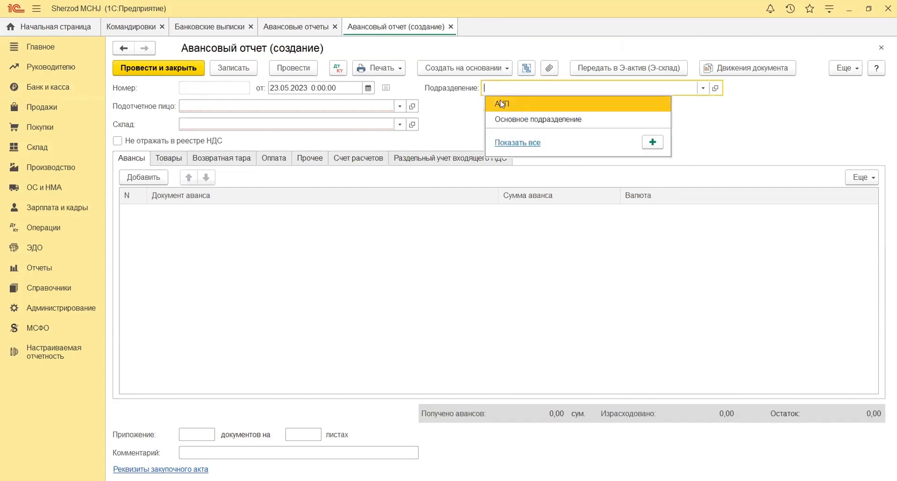
pyautogui.click(502, 104)
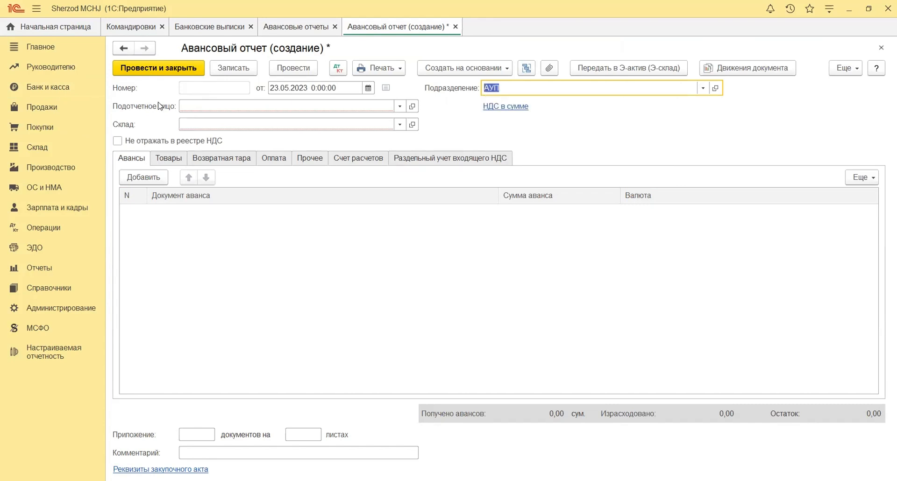
pyautogui.click(205, 110)
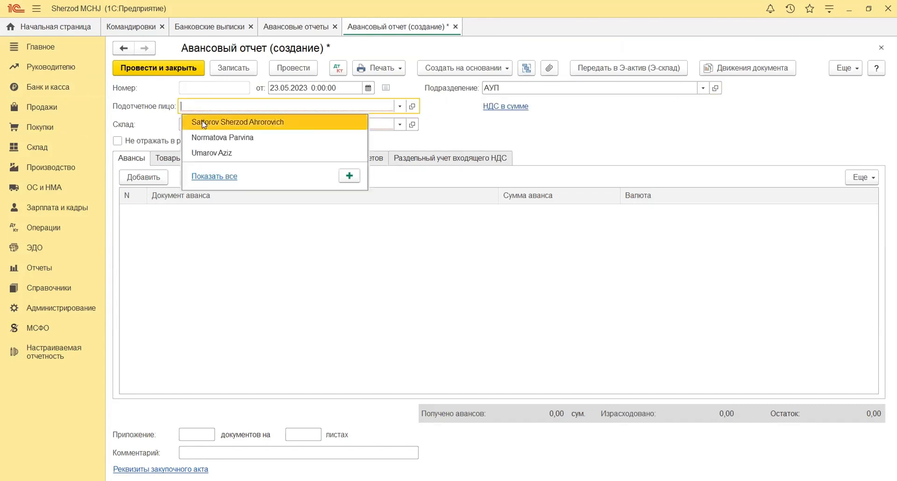
pyautogui.click(203, 120)
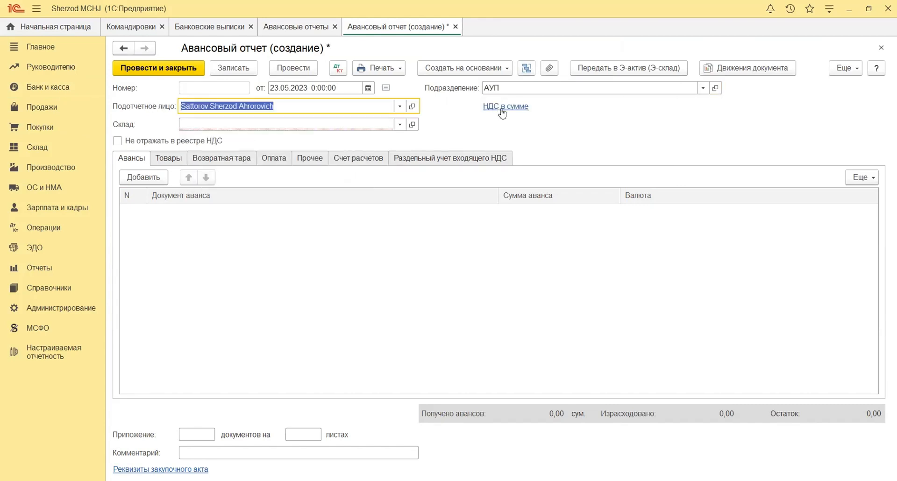
# Examine the advance report's price settings, including the НДС calculation options, inclusion of НДС in the cost, and the currency
pyautogui.click(501, 107)
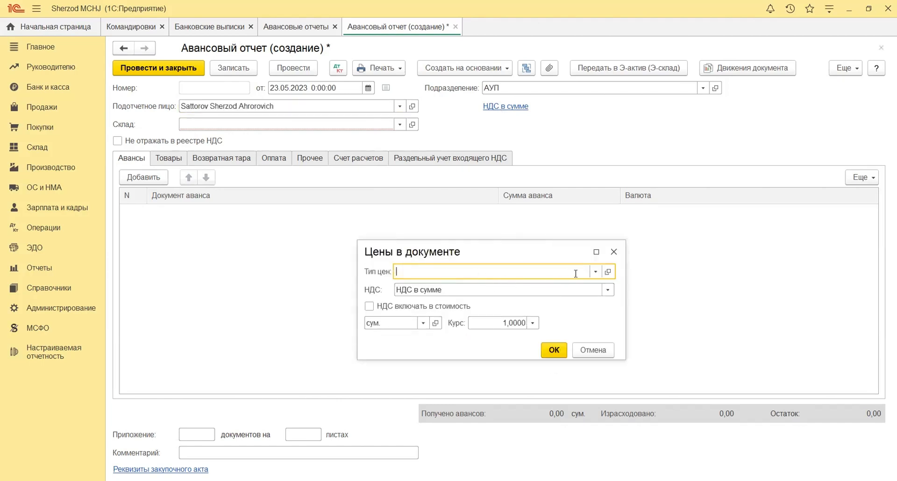
pyautogui.click(462, 290)
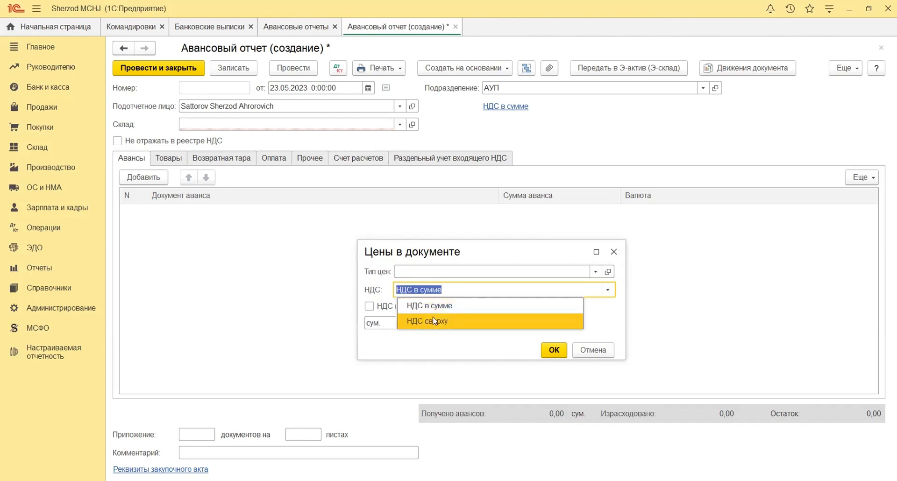
pyautogui.click(608, 291)
pyautogui.click(609, 292)
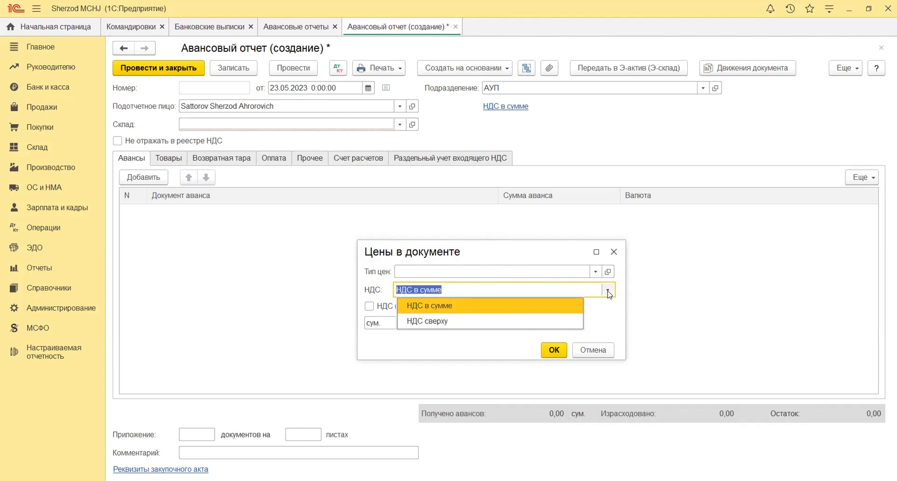
pyautogui.click(608, 291)
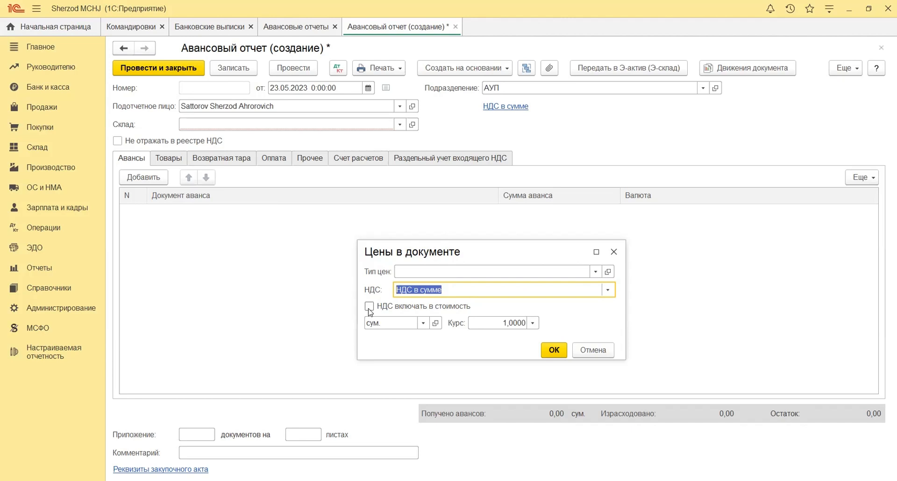
pyautogui.click(369, 308)
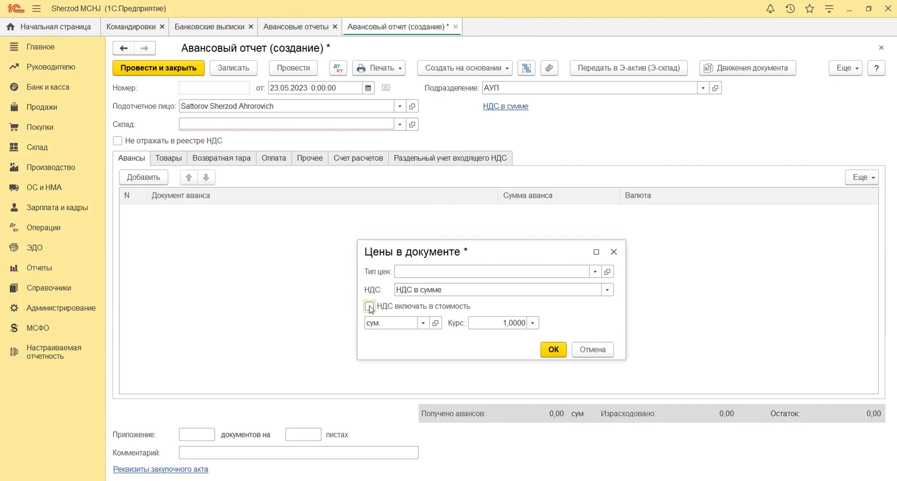
pyautogui.click(423, 323)
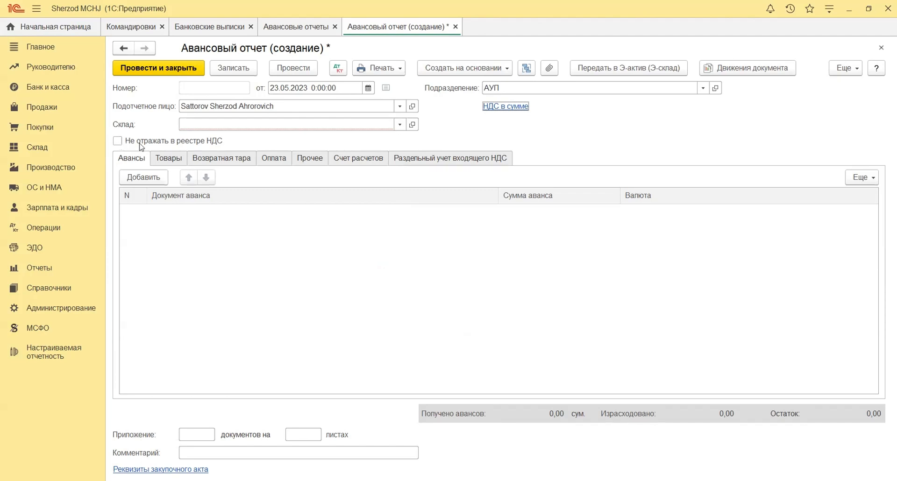
# Add the 23.05.2023 bank account write-off (Списание с расчетного счета) as the advance report's advance document
pyautogui.click(142, 178)
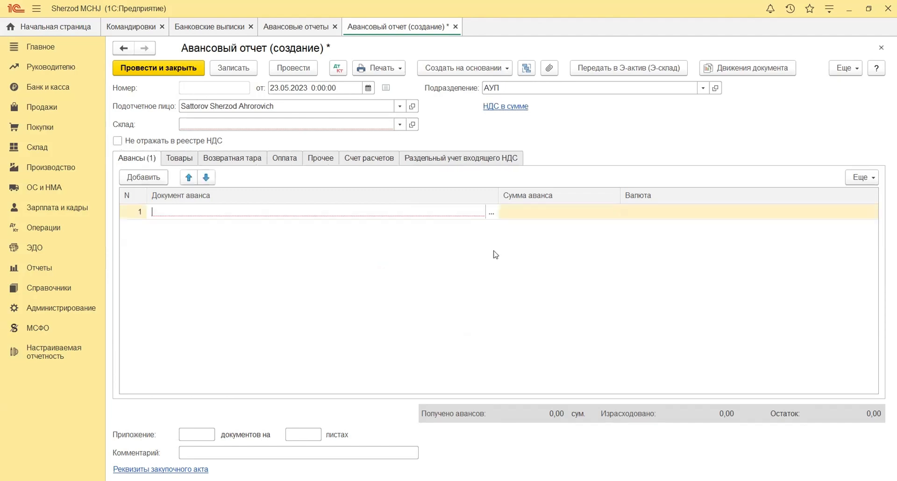
pyautogui.click(493, 213)
pyautogui.click(407, 209)
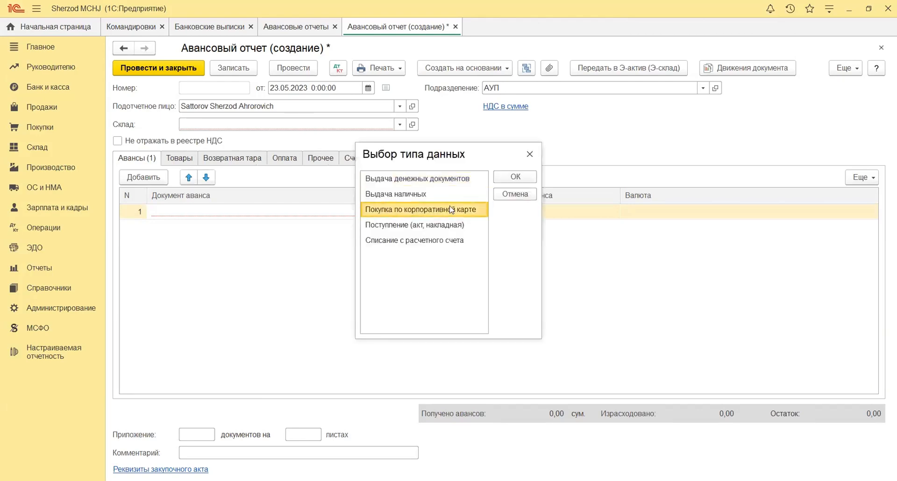
pyautogui.click(379, 241)
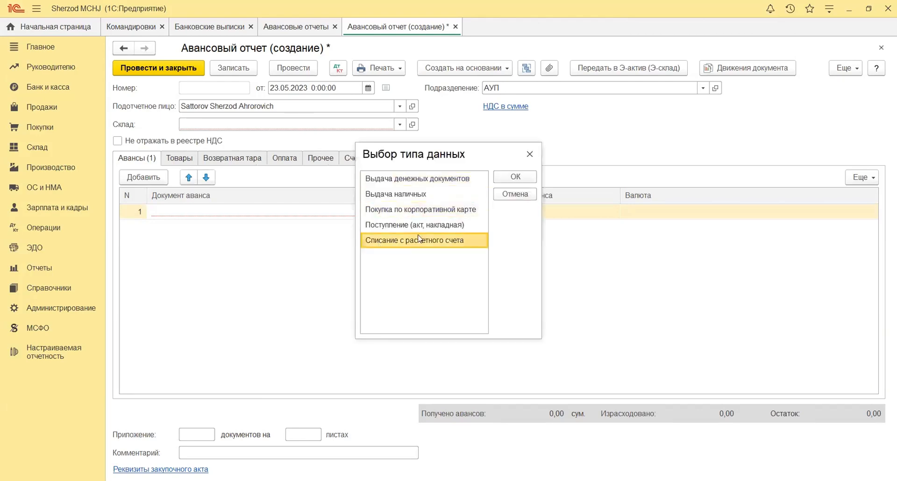
pyautogui.press('Return')
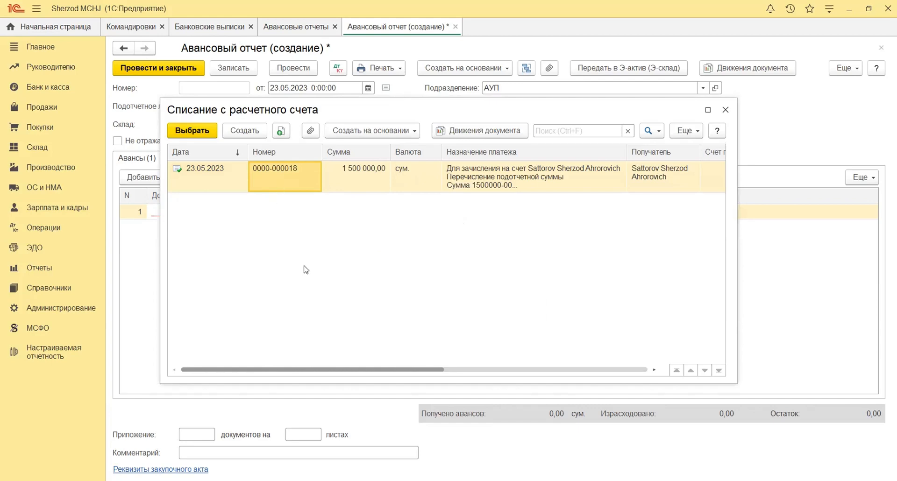
pyautogui.press('Return')
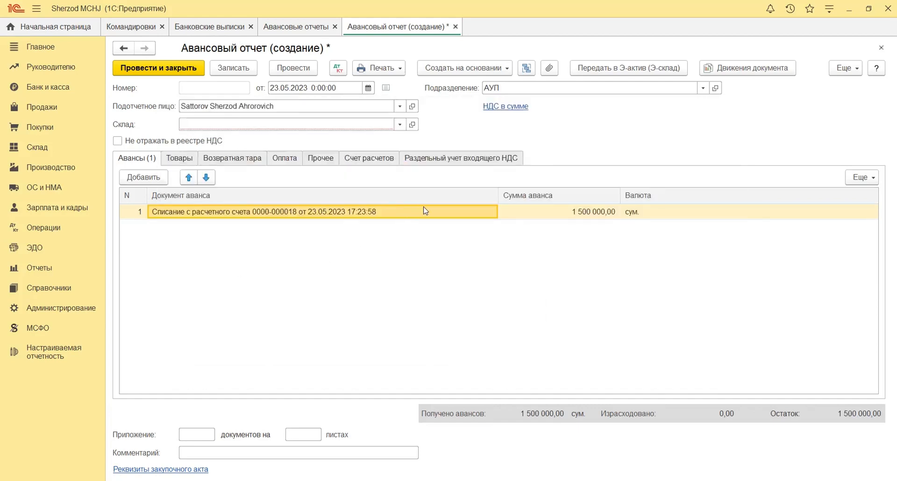
# Add an expense line under Прочее and look over its document type, number and date fields
pyautogui.click(329, 161)
pyautogui.click(152, 178)
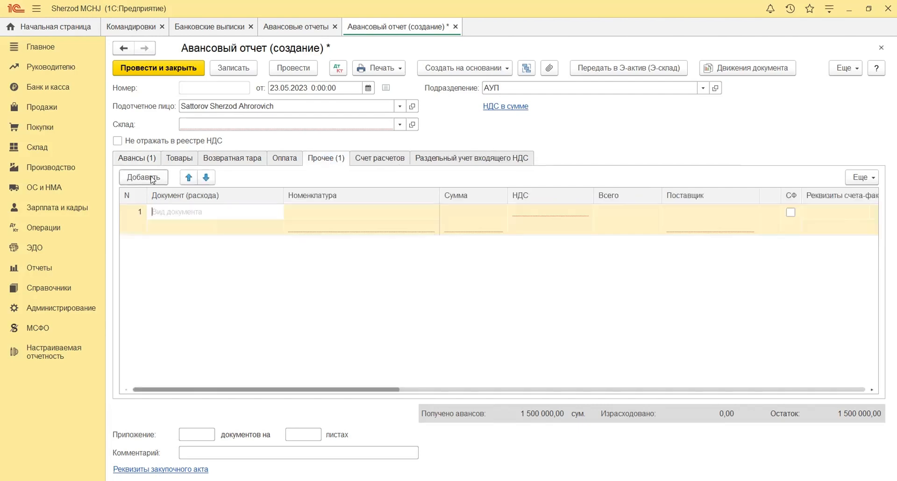
pyautogui.click(182, 231)
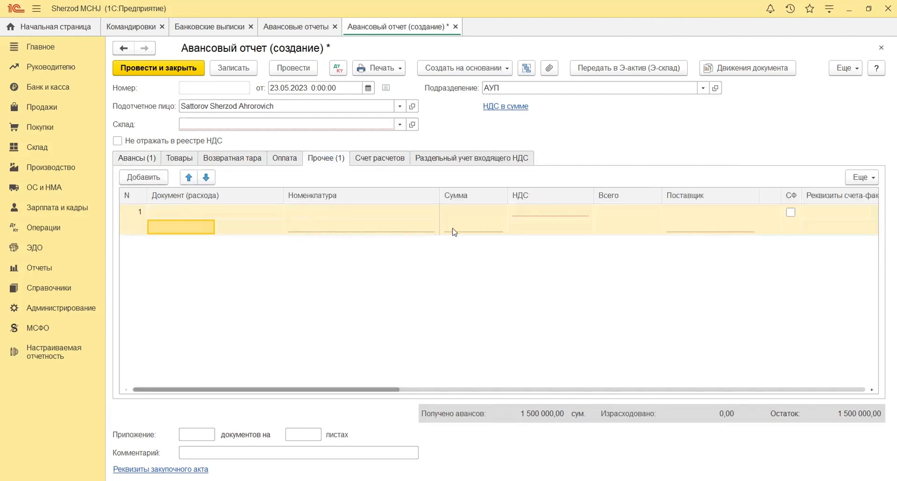
pyautogui.click(156, 217)
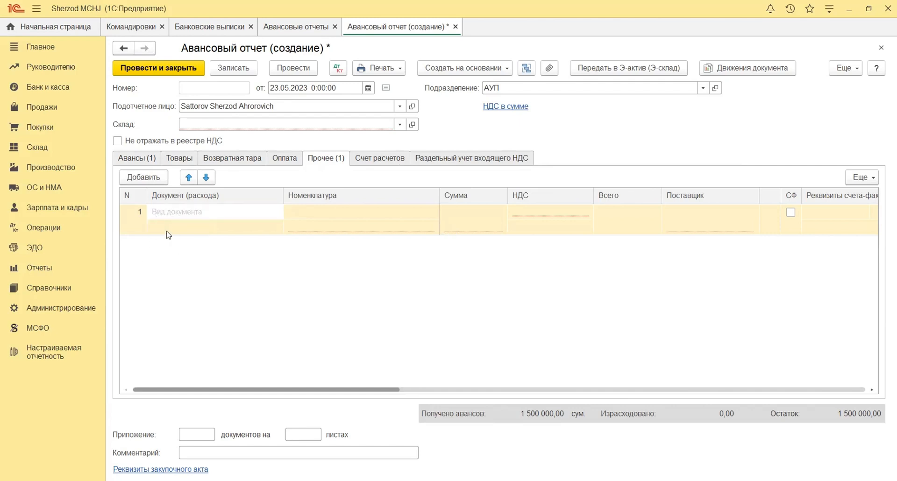
pyautogui.click(167, 230)
pyautogui.click(194, 209)
pyautogui.click(173, 228)
pyautogui.click(217, 230)
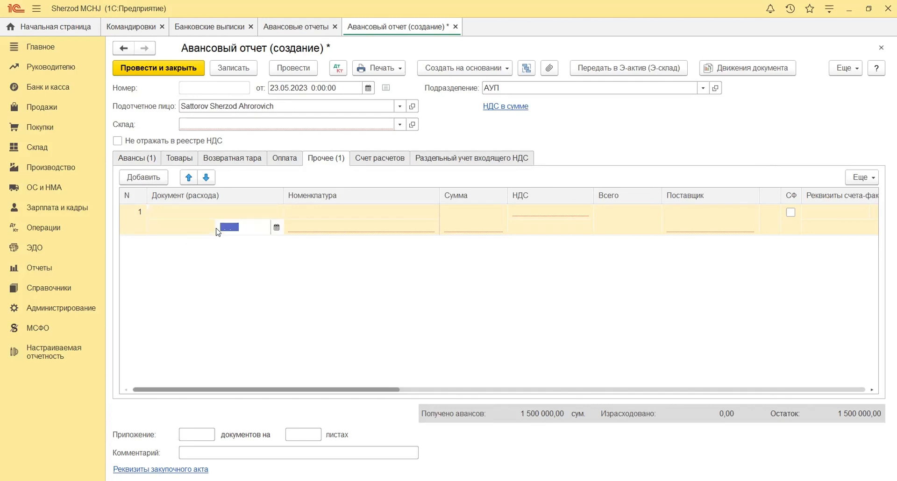
# Fill the expense line with the description Услуга, amount 500 000, rate Без НДС and supplier Bio LIfe fff
pyautogui.click(312, 229)
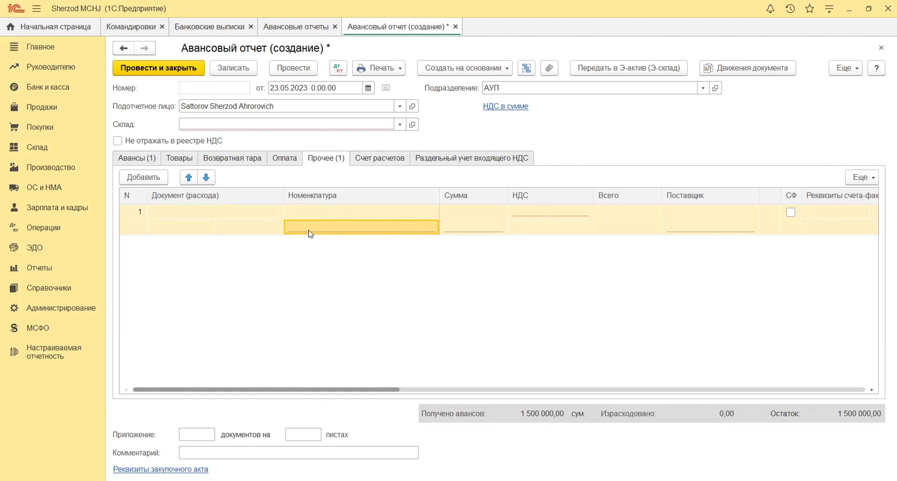
pyautogui.click(309, 231)
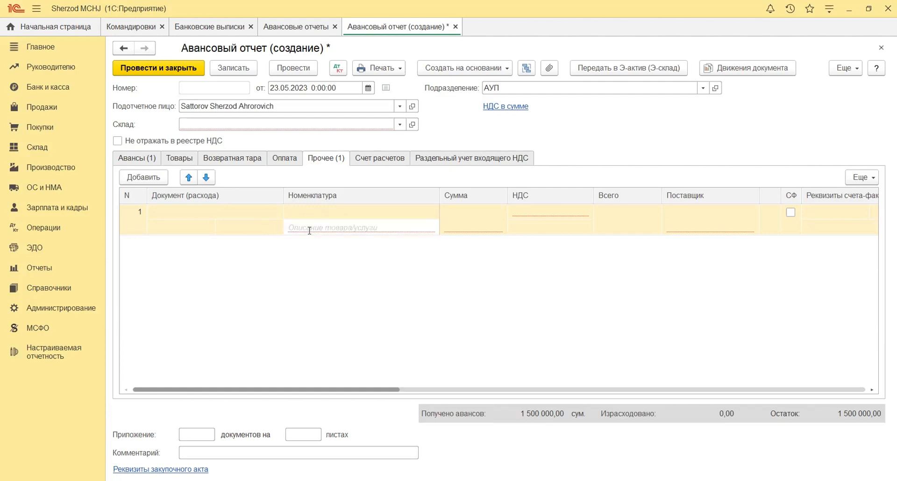
pyautogui.click(480, 224)
pyautogui.write('500 0')
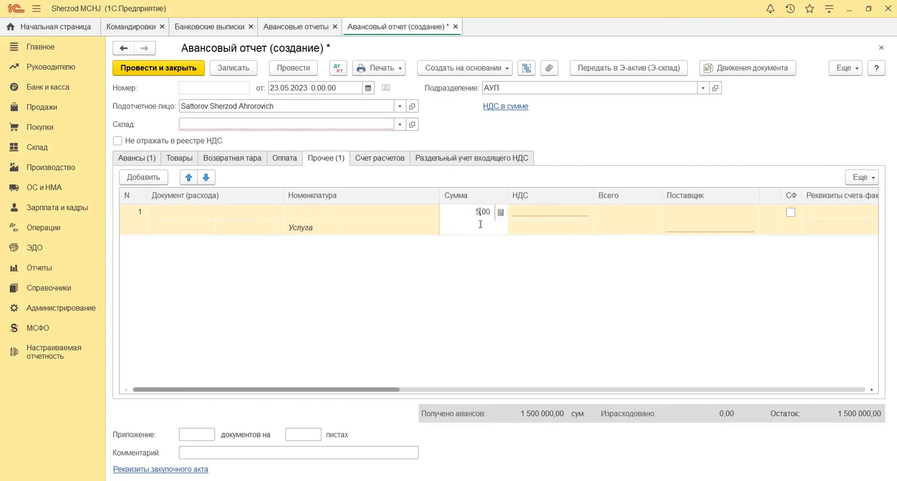
pyautogui.write('000')
pyautogui.press('Tab')
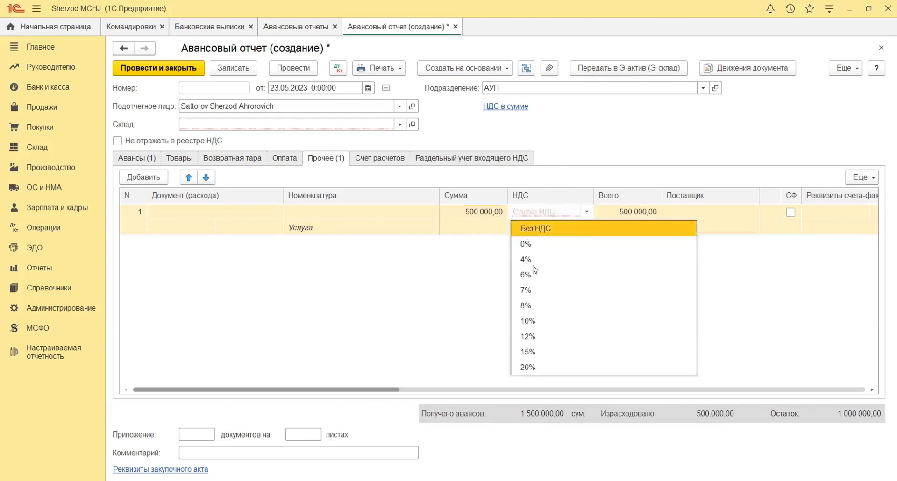
pyautogui.click(528, 229)
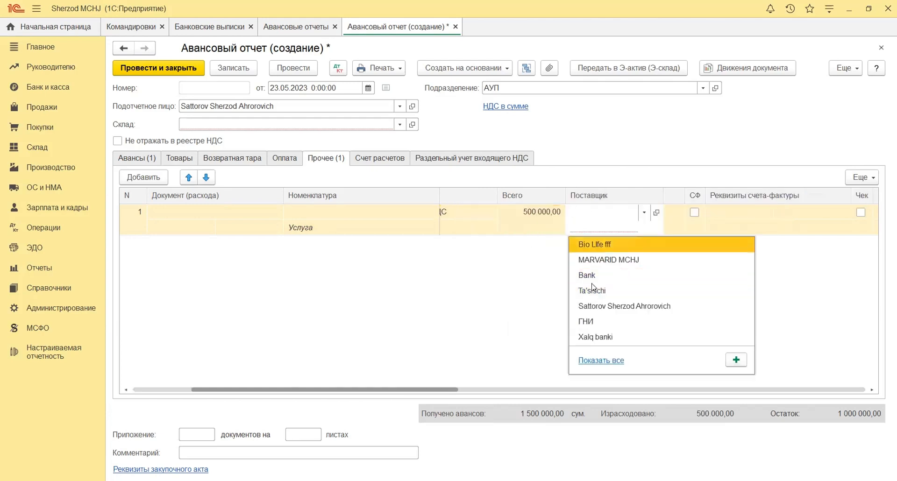
pyautogui.click(598, 245)
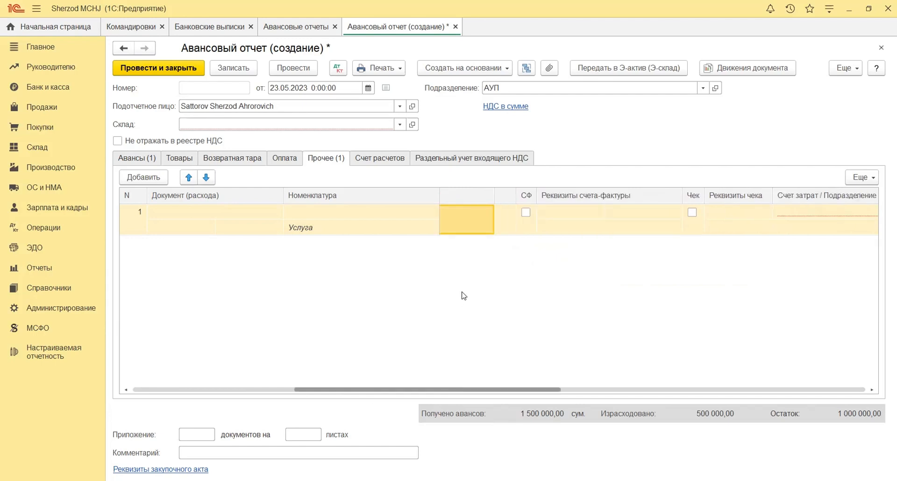
# Try out the invoice mark (СФ) on the first expense line and view its invoice detail fields
pyautogui.click(527, 216)
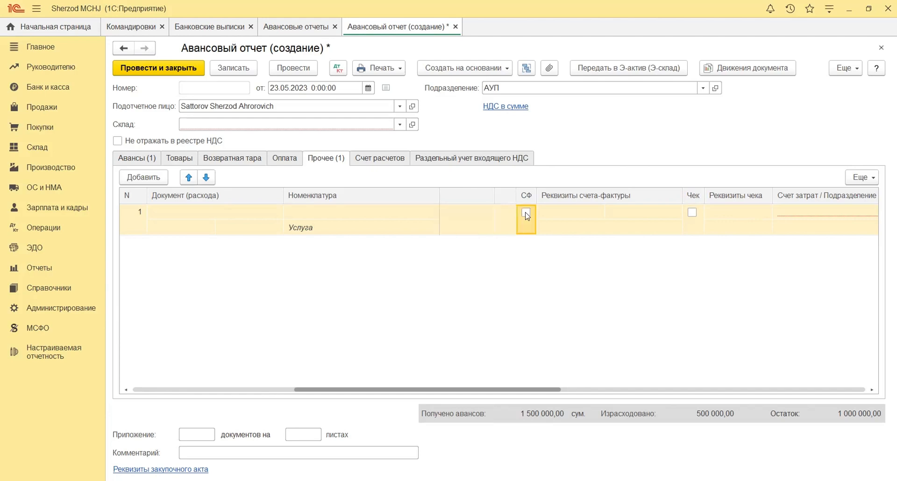
pyautogui.click(527, 214)
pyautogui.click(562, 211)
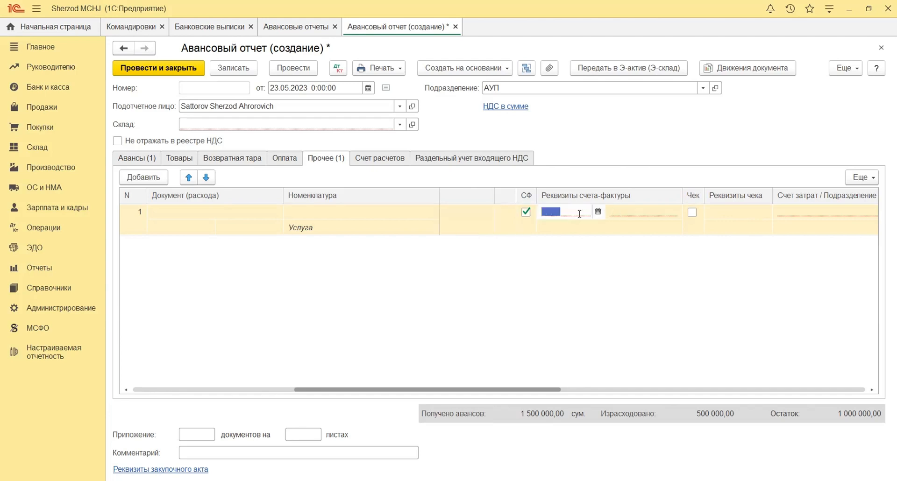
pyautogui.click(517, 227)
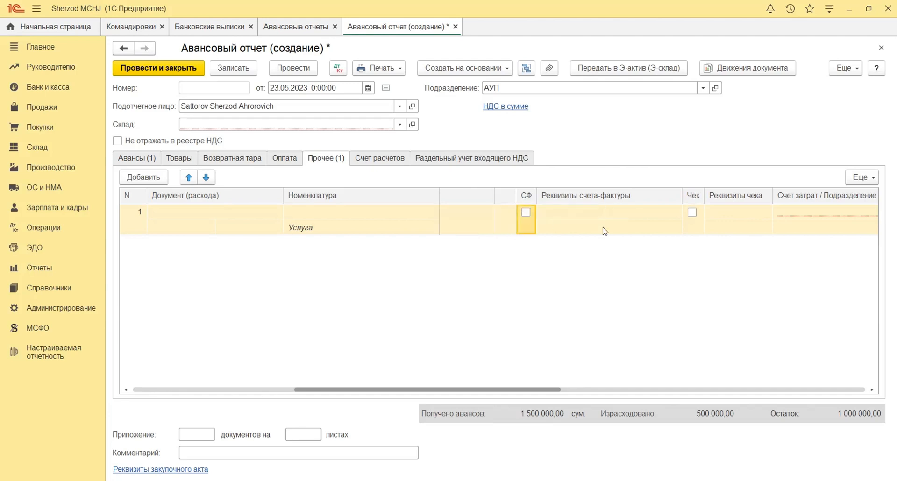
# Mark the first expense line as having a receipt (Чек) and enter receipt date 23.05.2023 and number 12
pyautogui.click(692, 213)
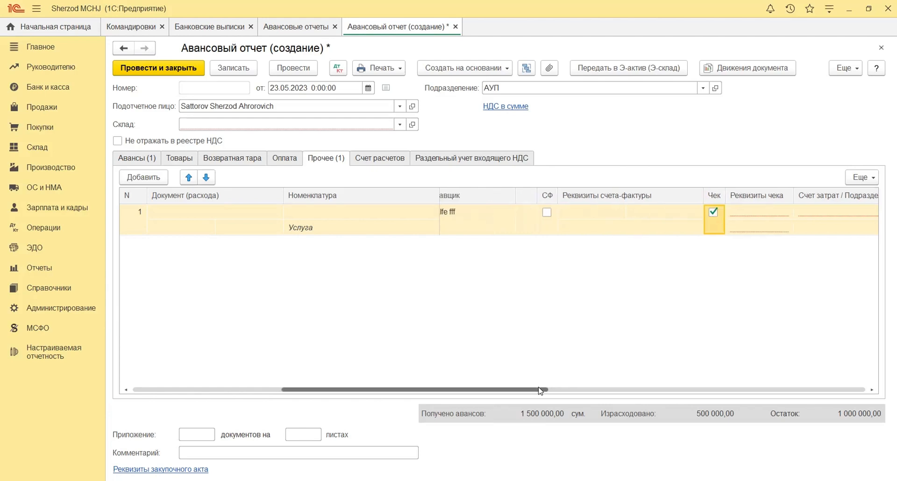
pyautogui.click(576, 212)
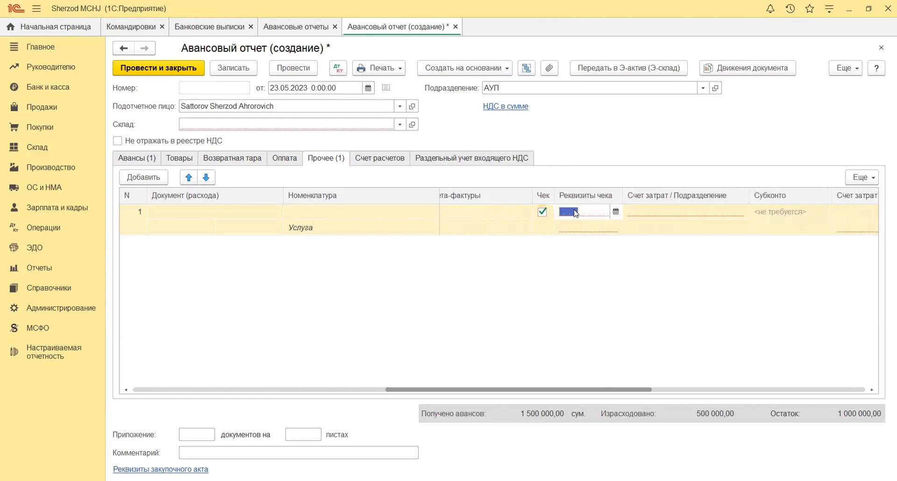
pyautogui.write('23.05.2023')
pyautogui.press('Tab')
pyautogui.write('12')
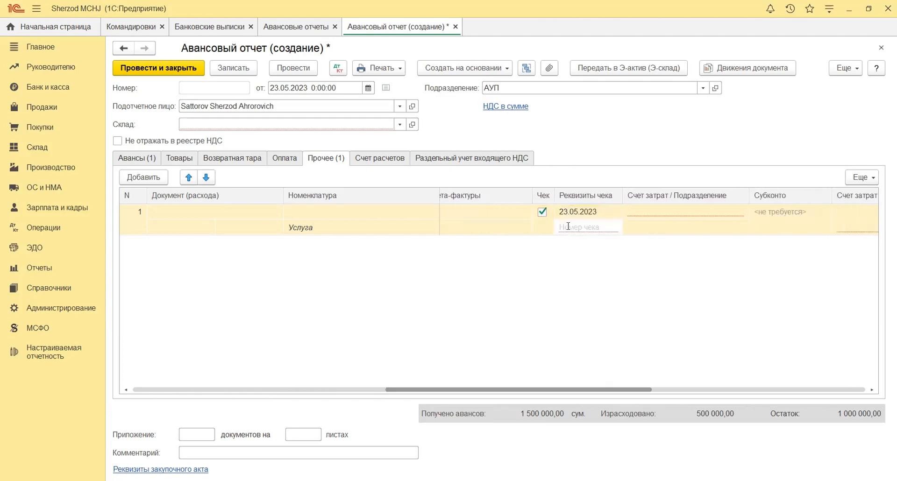
pyautogui.press('Return')
# Set the first expense line's cost account (Счет затрат) to 9420
pyautogui.click(646, 215)
pyautogui.write('9')
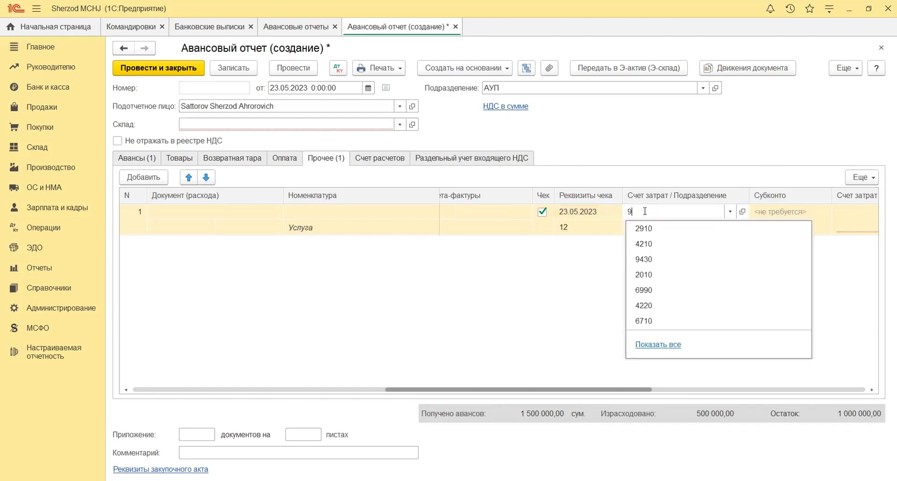
pyautogui.write('420')
pyautogui.click(652, 229)
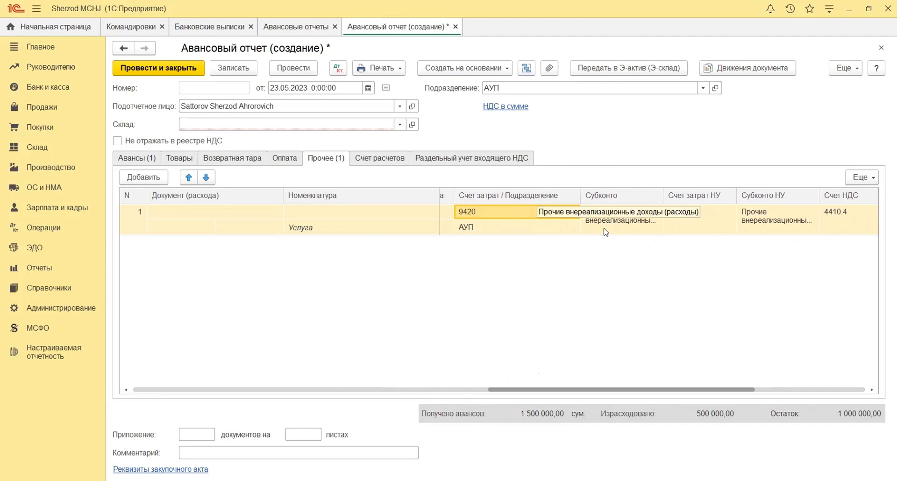
# Examine the Прочие доходы и расходы items available for the line's Субконто, and the line's НДС account and remaining columns
pyautogui.click(607, 230)
pyautogui.click(613, 283)
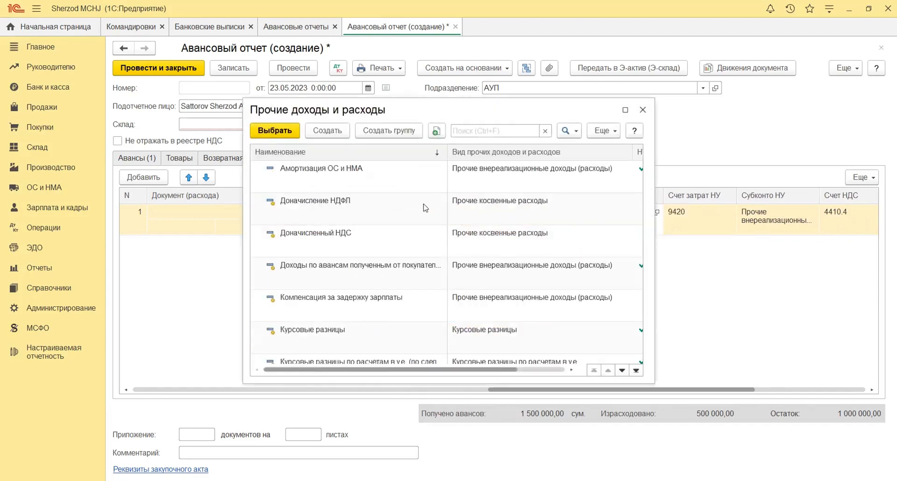
pyautogui.click(398, 201)
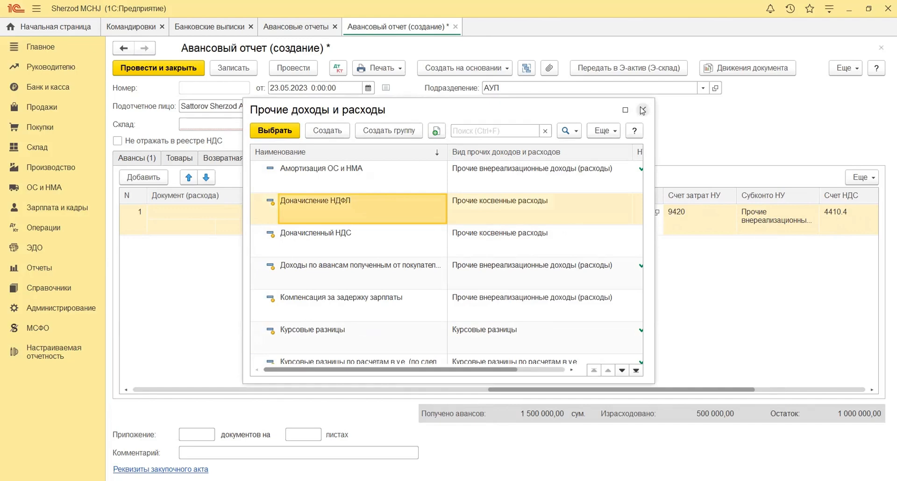
pyautogui.click(643, 109)
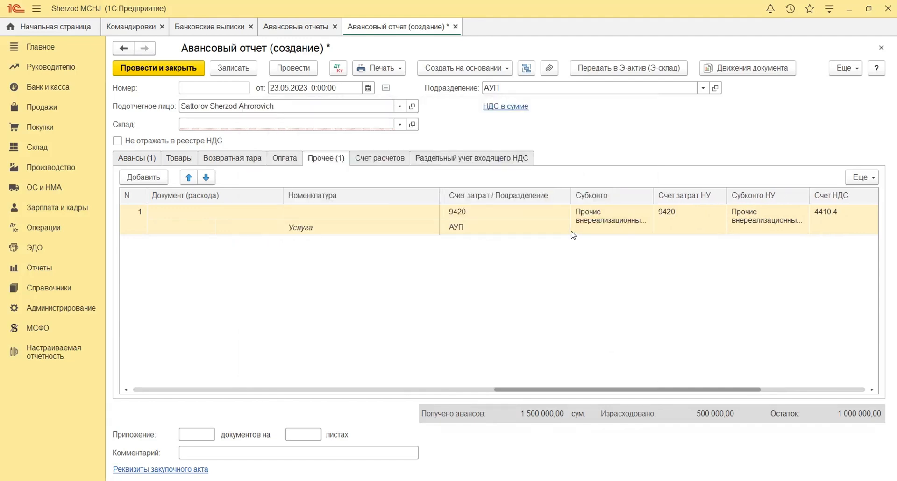
pyautogui.click(825, 215)
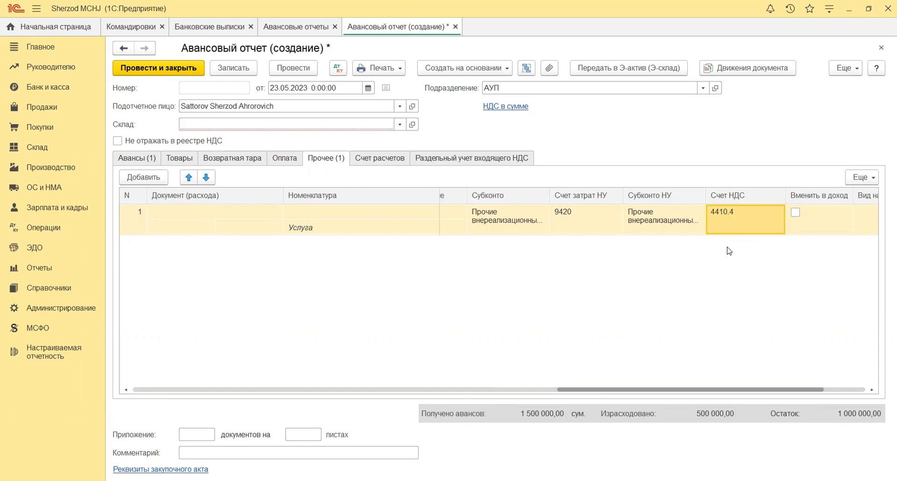
pyautogui.moveTo(618, 390); pyautogui.dragTo(667, 354)
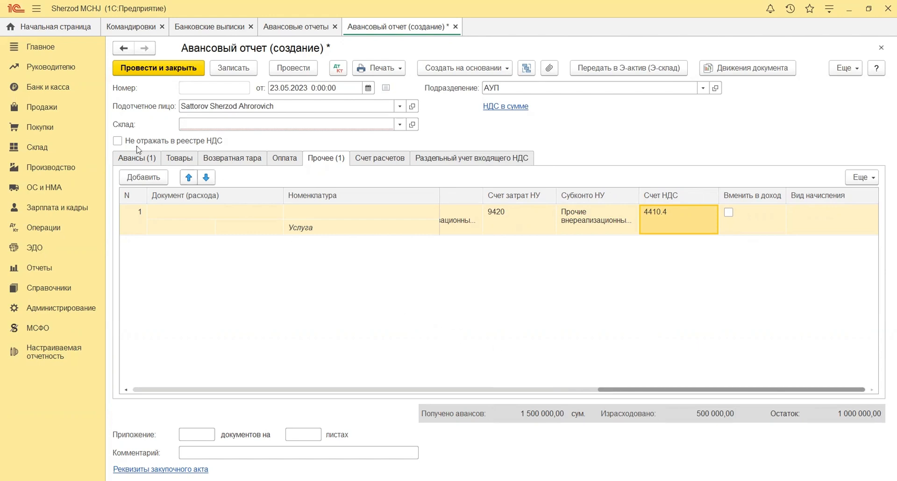
# Add a second expense line for услуга 2 with amount 100 000, rate Без НДС and the first suggested supplier
pyautogui.click(139, 178)
pyautogui.click(304, 258)
pyautogui.write('услуг')
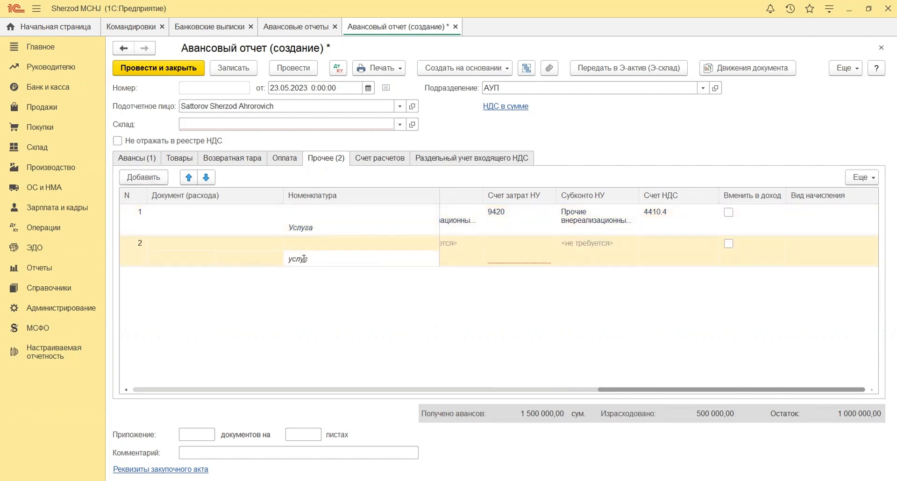
pyautogui.write('а  2')
pyautogui.press('Tab')
pyautogui.write('100000')
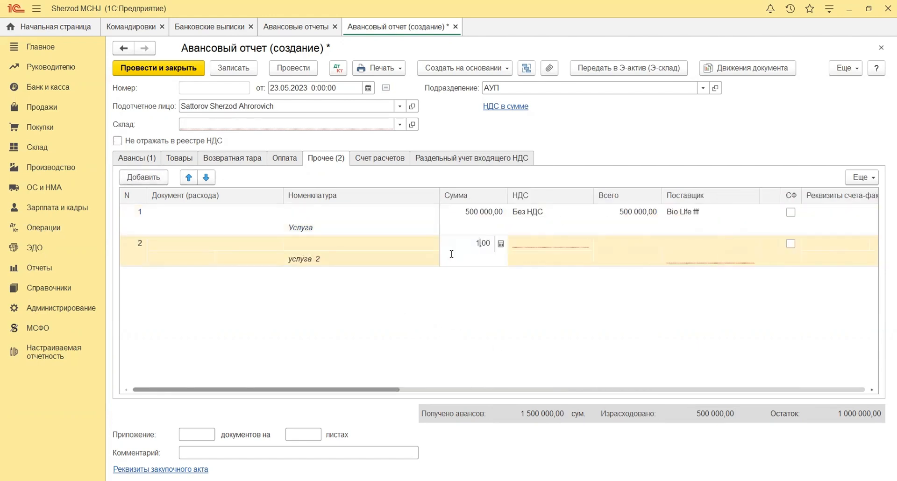
pyautogui.press('Tab')
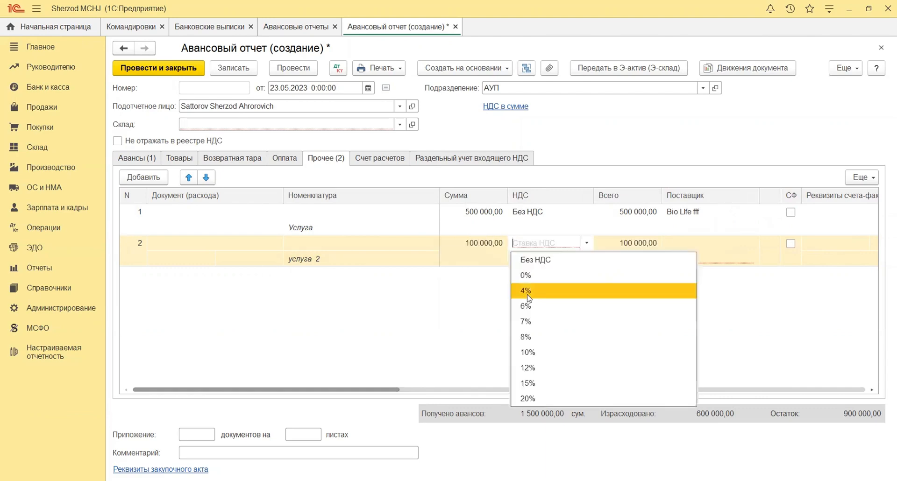
pyautogui.click(529, 263)
pyautogui.click(703, 275)
# Set the second expense line's cost account (Счет затрат) to 9420
pyautogui.moveTo(314, 389); pyautogui.dragTo(596, 390)
pyautogui.click(611, 247)
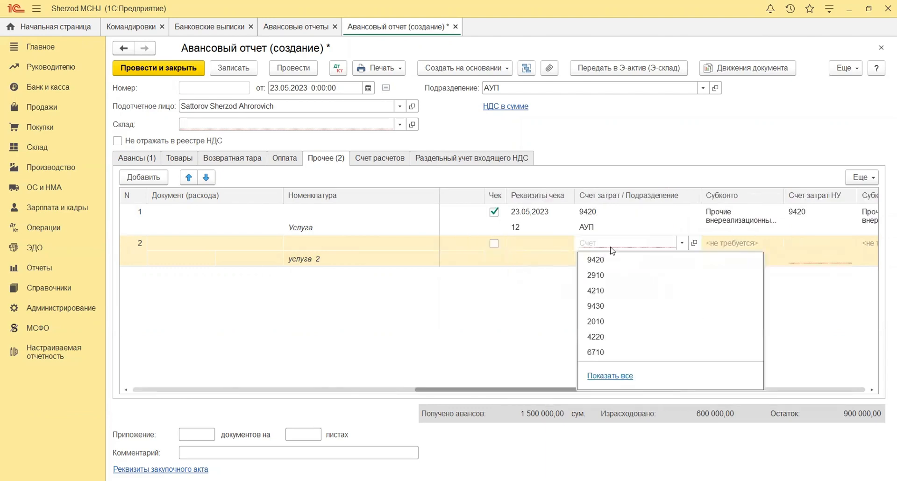
pyautogui.click(600, 260)
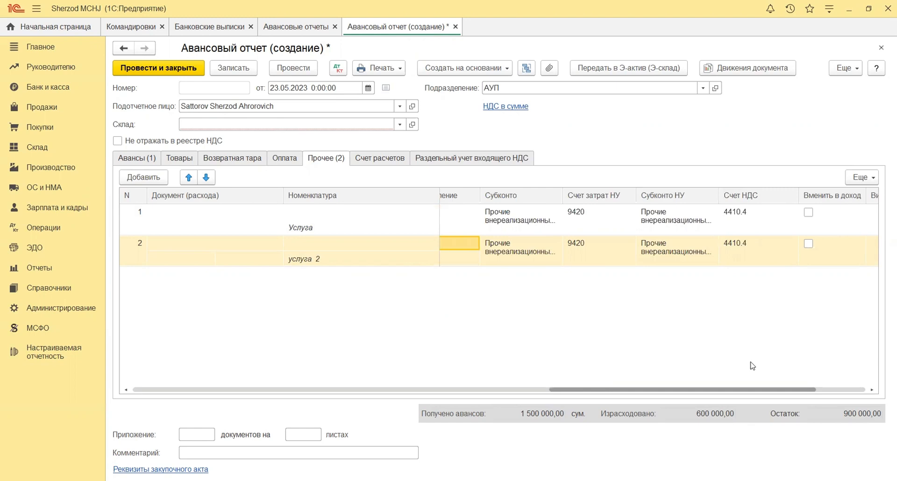
# Mark the second expense line as Вменить в доход and start a new Вид начисления for it named сверхнормативные командировичные
pyautogui.click(808, 243)
pyautogui.moveTo(672, 389); pyautogui.dragTo(721, 389)
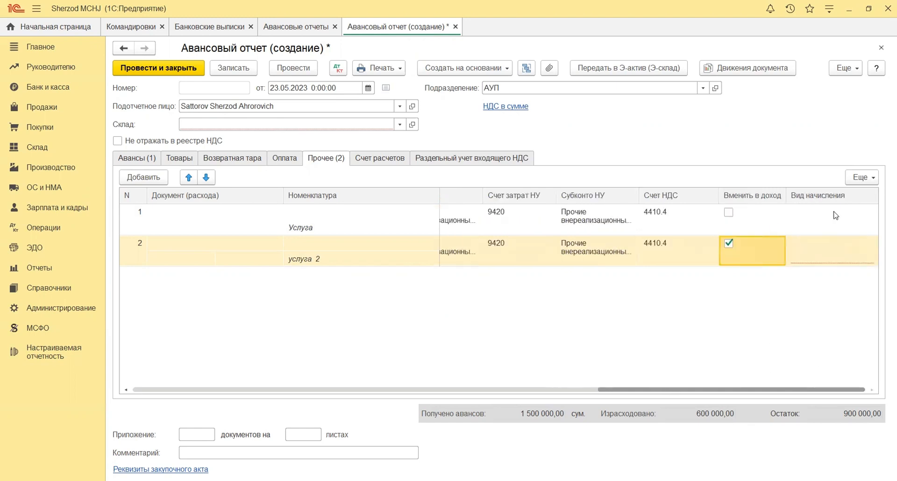
pyautogui.click(800, 256)
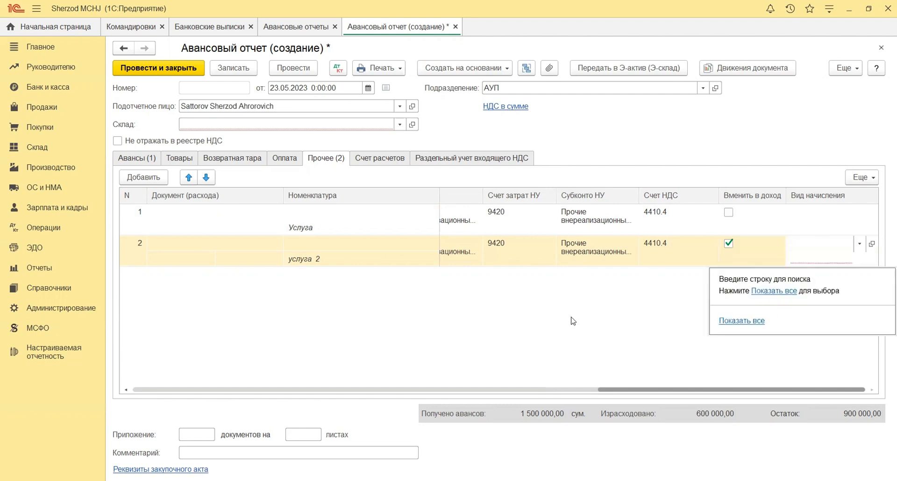
pyautogui.click(773, 292)
pyautogui.click(373, 116)
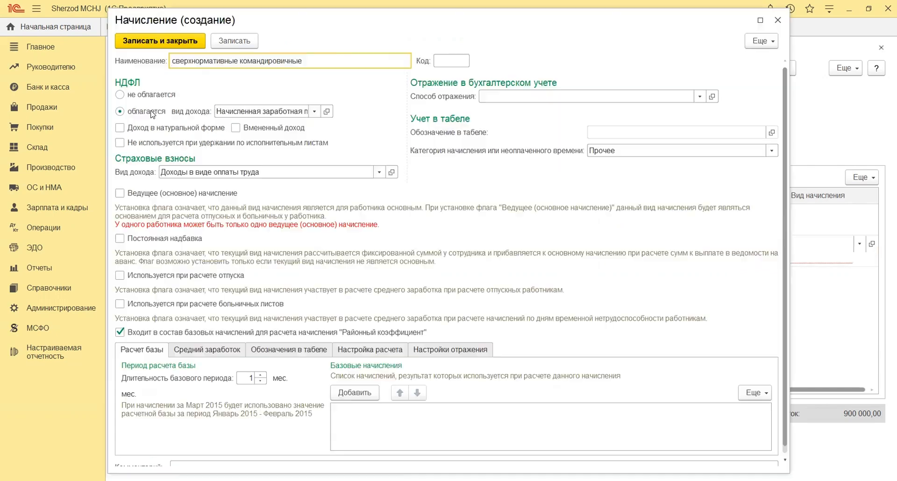
# Make the accrual subject to НДФЛ with the income type for business-trip per diems (Суточные) and mark it as Вмененный доход
pyautogui.click(230, 111)
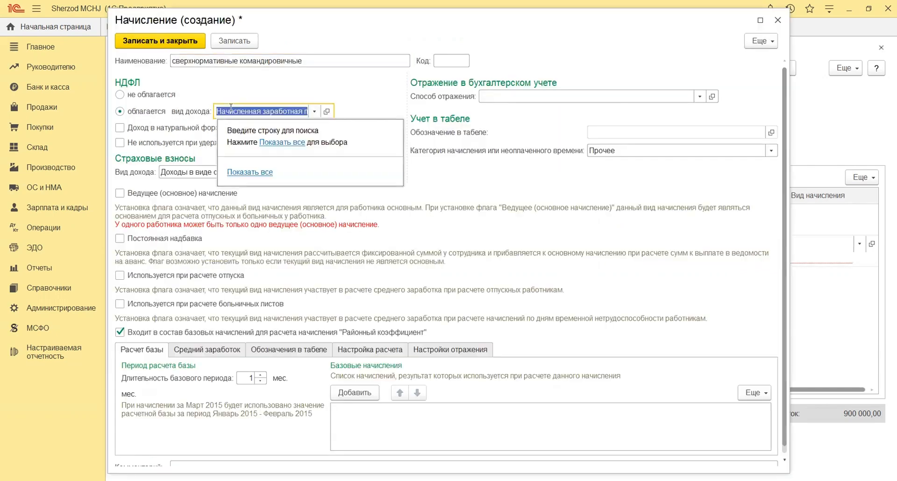
pyautogui.click(239, 173)
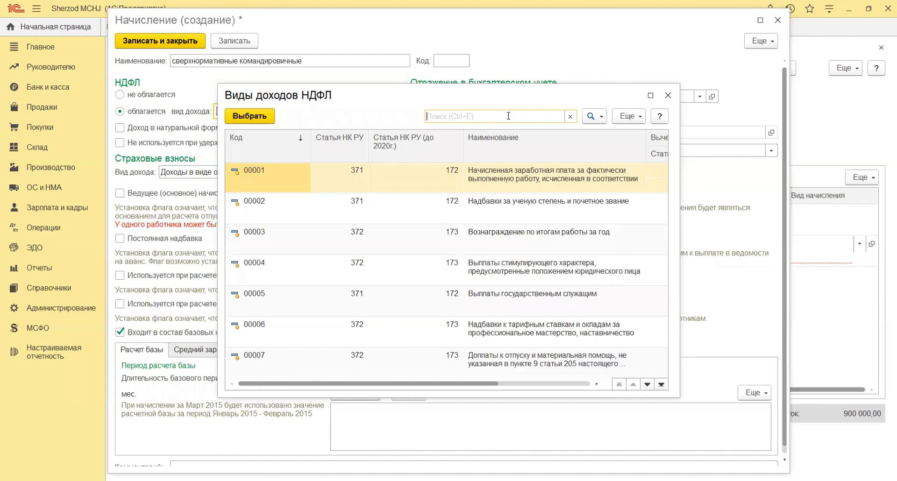
pyautogui.press('Escape')
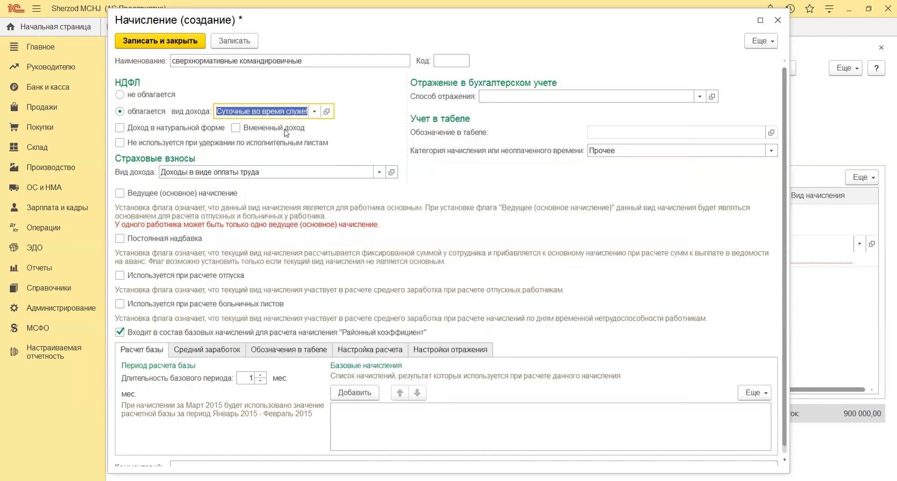
pyautogui.click(236, 128)
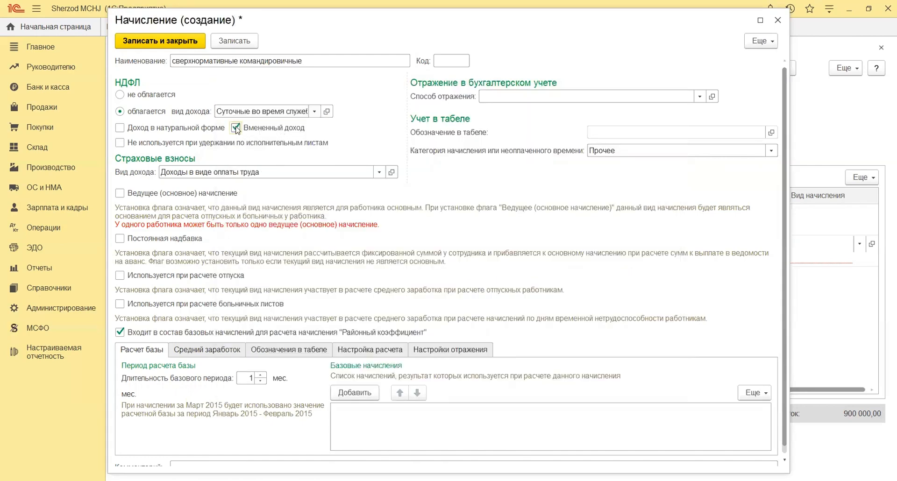
# Set the accrual's Способ расчета to Фиксированной суммой, save it and select it for the second expense line
pyautogui.click(374, 358)
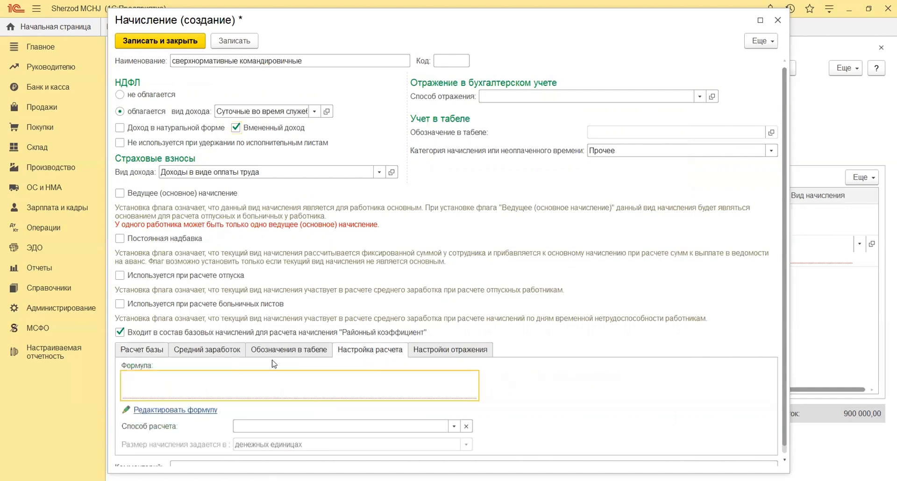
pyautogui.click(274, 427)
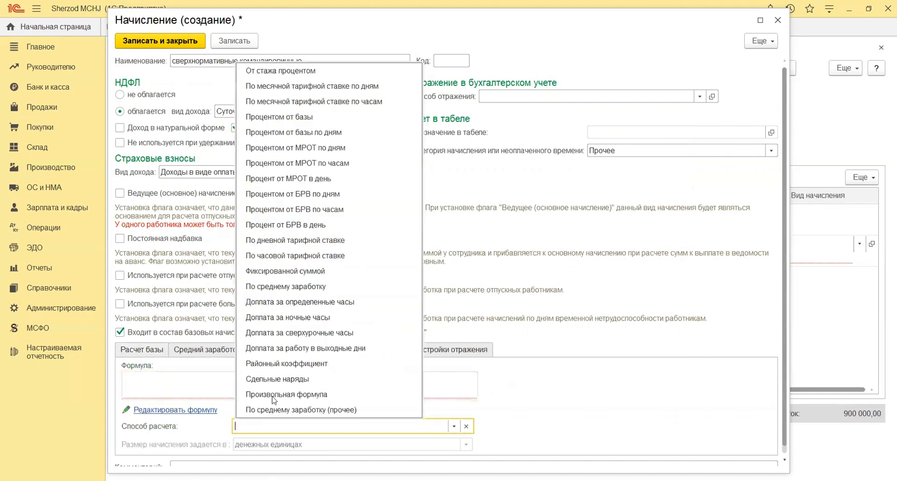
pyautogui.click(271, 271)
pyautogui.click(172, 34)
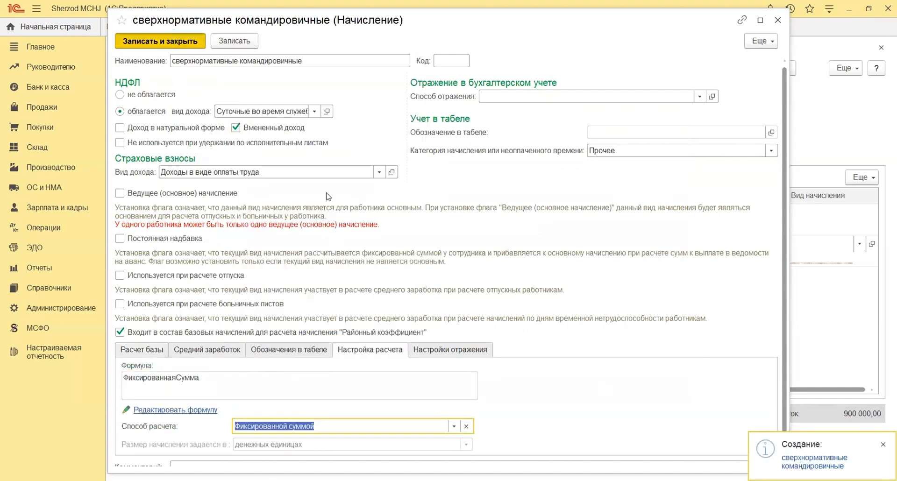
pyautogui.doubleClick(349, 152)
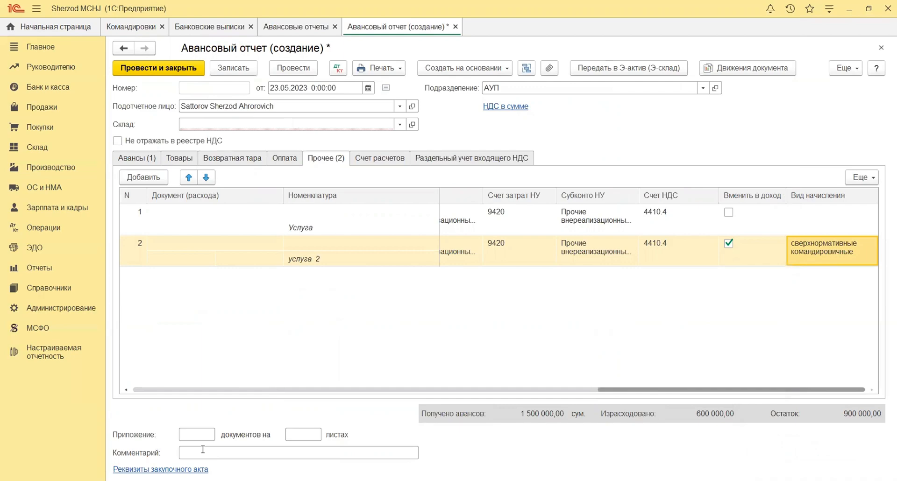
# Save the advance report and review its accounting postings for both expense lines
pyautogui.click(233, 68)
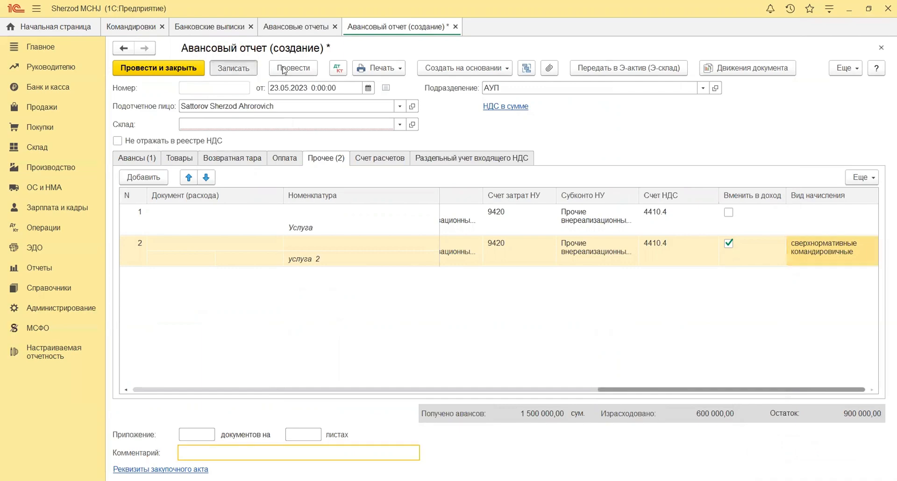
pyautogui.click(338, 69)
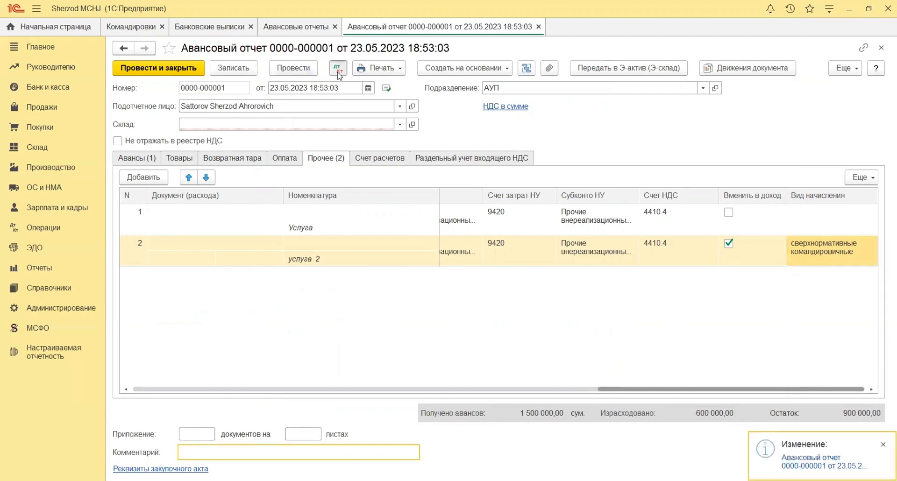
pyautogui.click(311, 170)
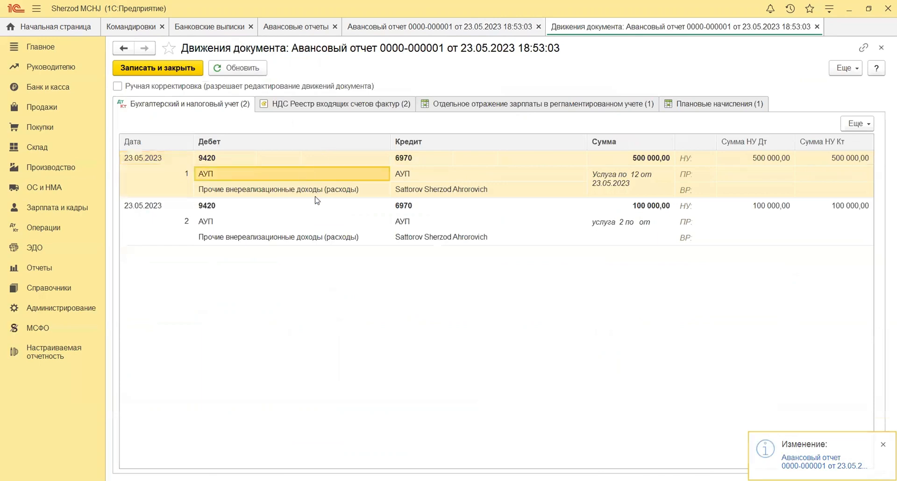
pyautogui.click(333, 238)
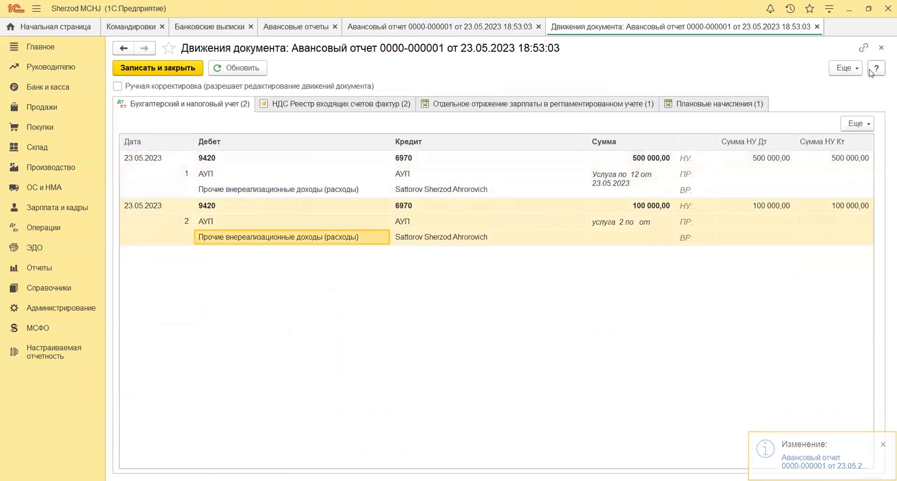
pyautogui.click(881, 47)
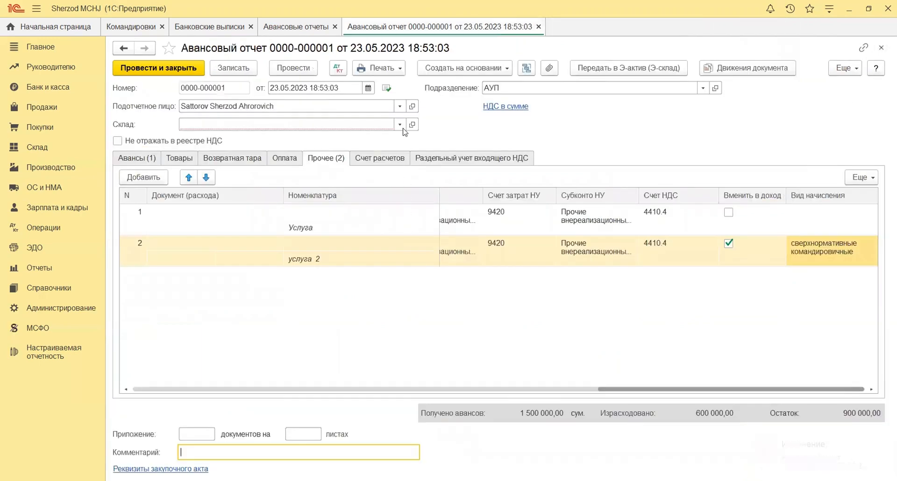
# Check which print forms the advance report offers, then close it and select it in the Авансовые отчеты list
pyautogui.click(379, 69)
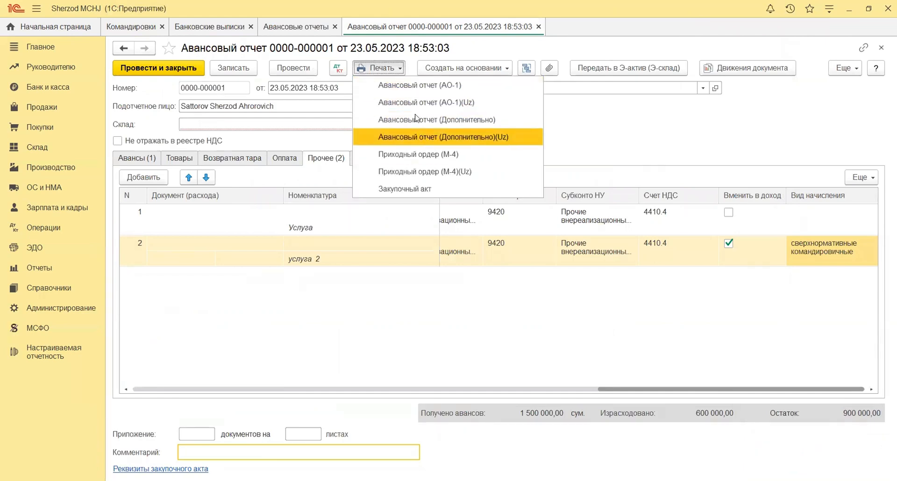
pyautogui.press('Escape')
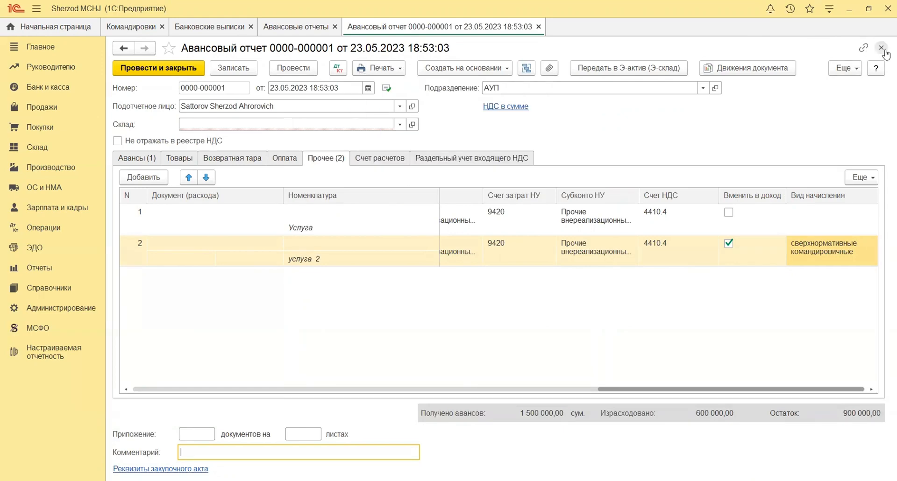
pyautogui.click(881, 47)
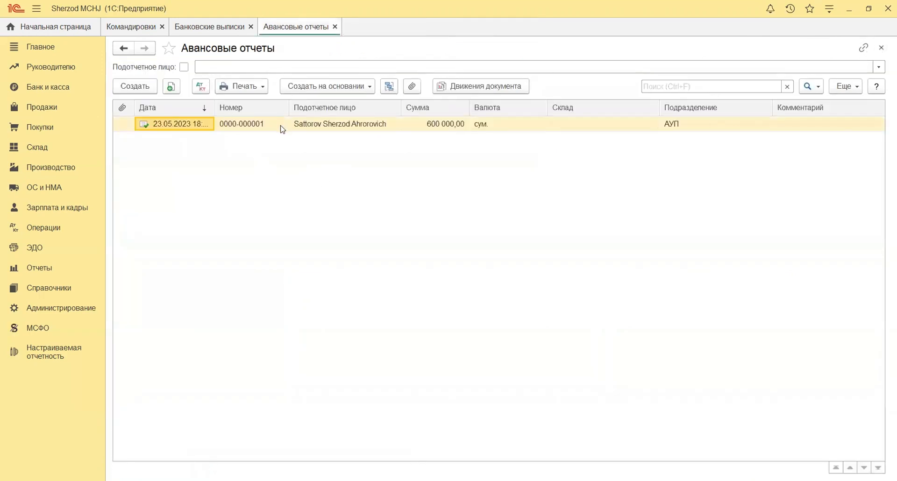
pyautogui.click(236, 127)
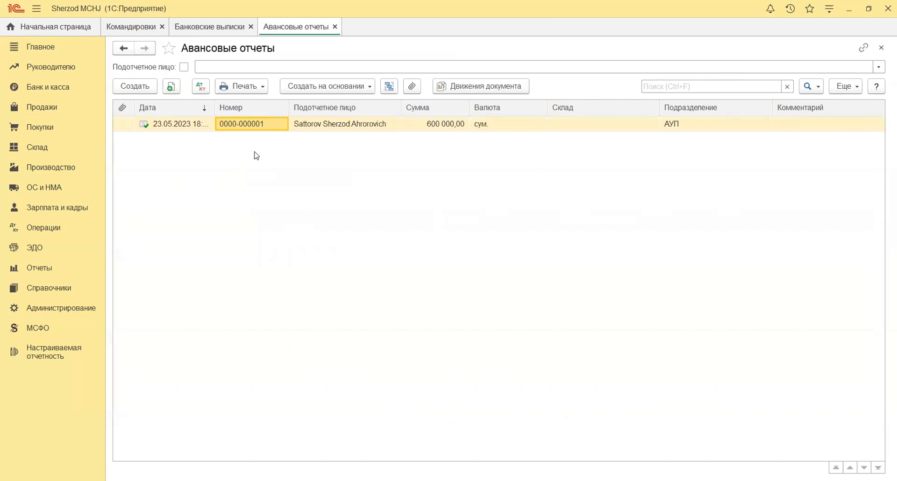
# Create a bank payment sheet of type На счета сотрудников from Зарплата и кадры with Выплата set to Командировочные
pyautogui.click(52, 213)
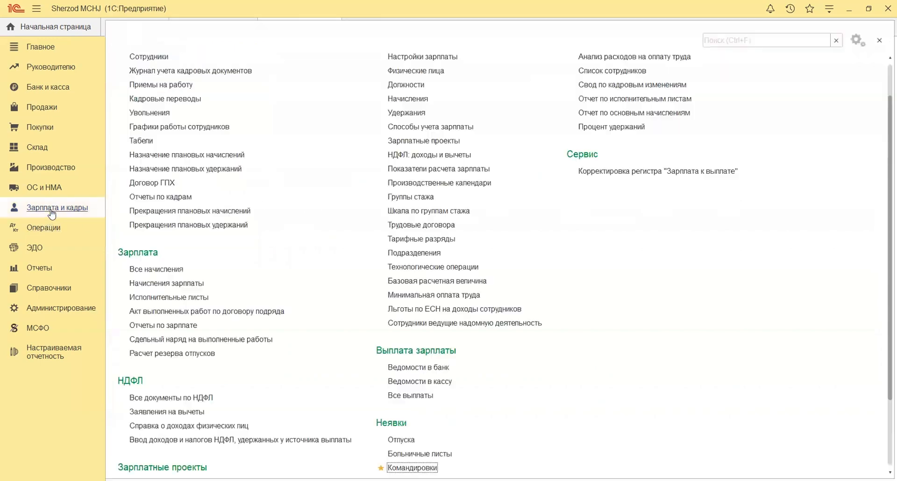
pyautogui.scroll(-2, 424, 286)
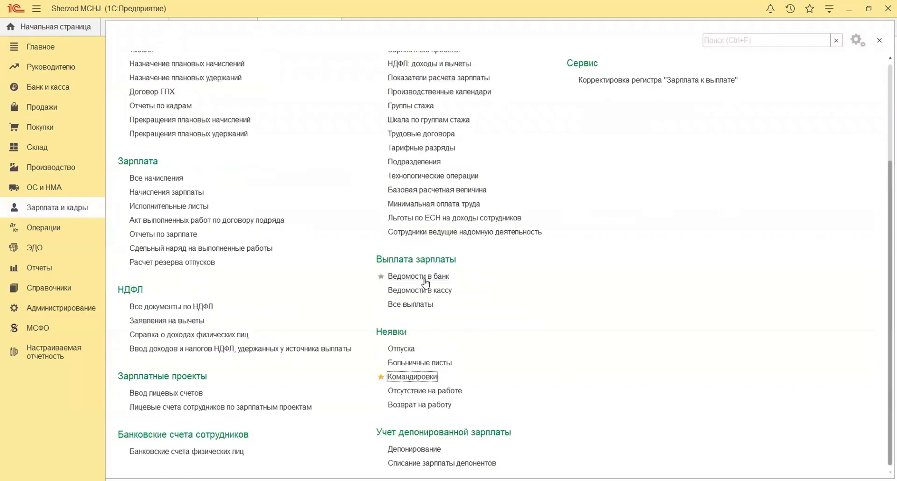
pyautogui.click(419, 276)
pyautogui.click(149, 90)
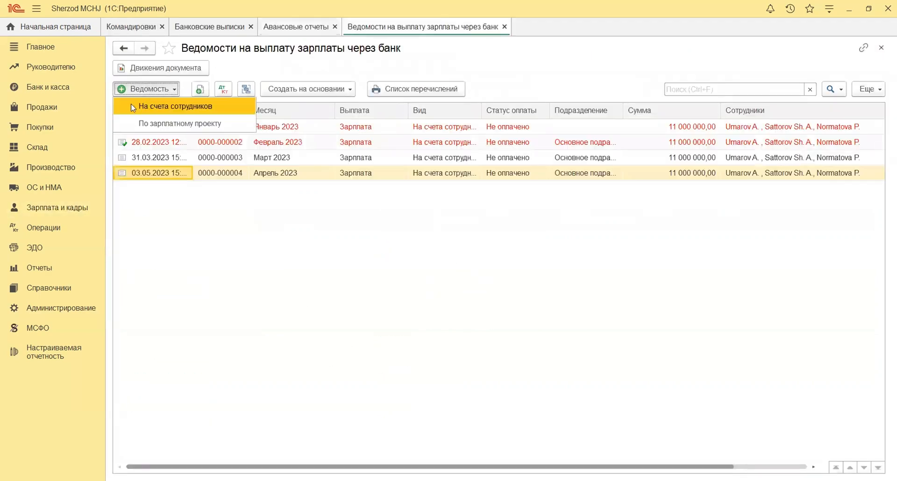
pyautogui.click(196, 106)
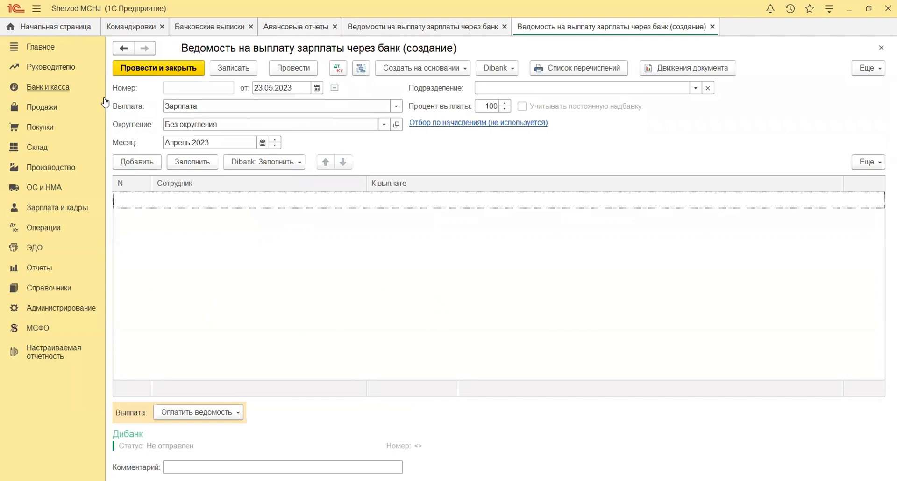
pyautogui.click(179, 107)
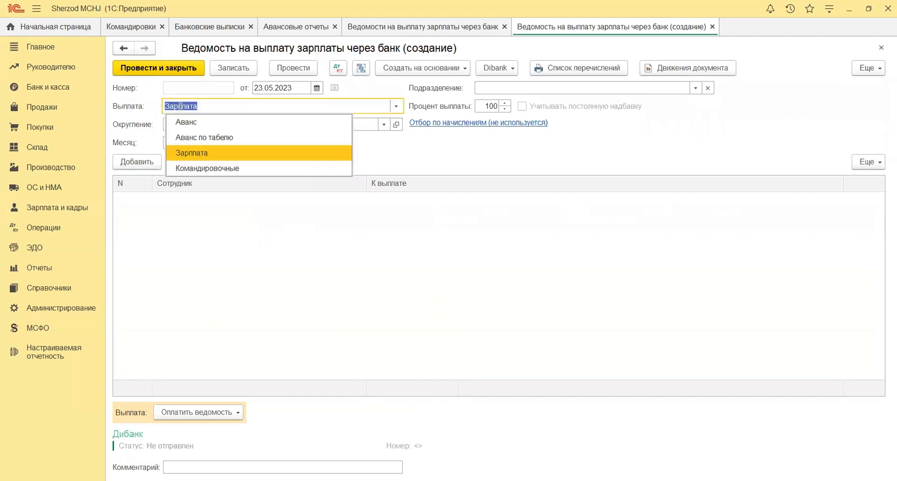
pyautogui.click(194, 169)
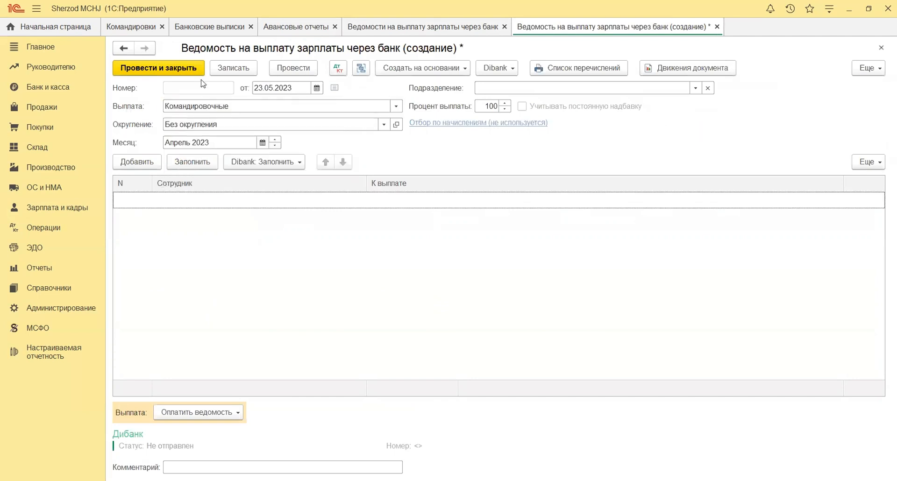
pyautogui.click(282, 87)
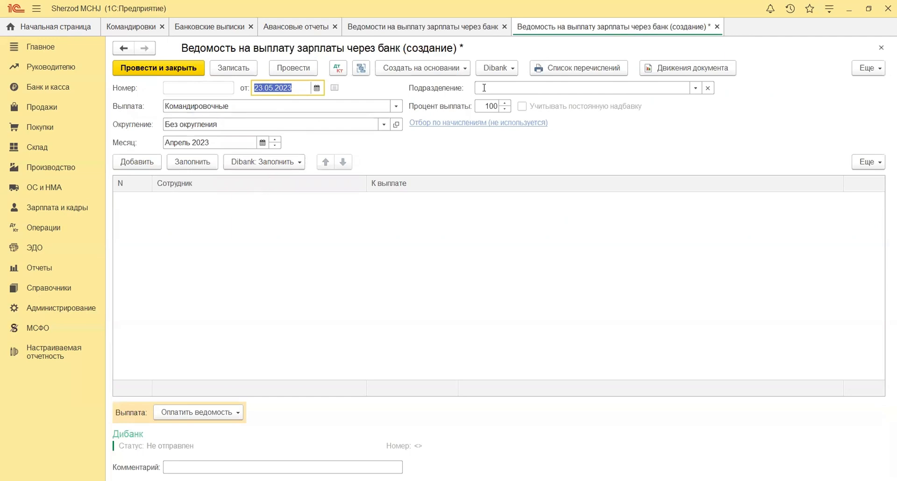
# Add the travelling employee to the sheet with 1 000 000 К выплате and set the month to Май 2023
pyautogui.click(136, 162)
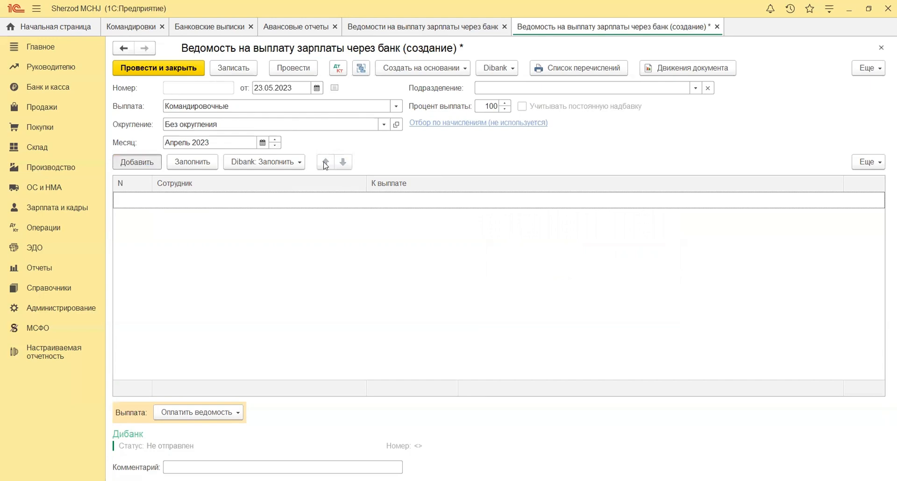
pyautogui.doubleClick(362, 172)
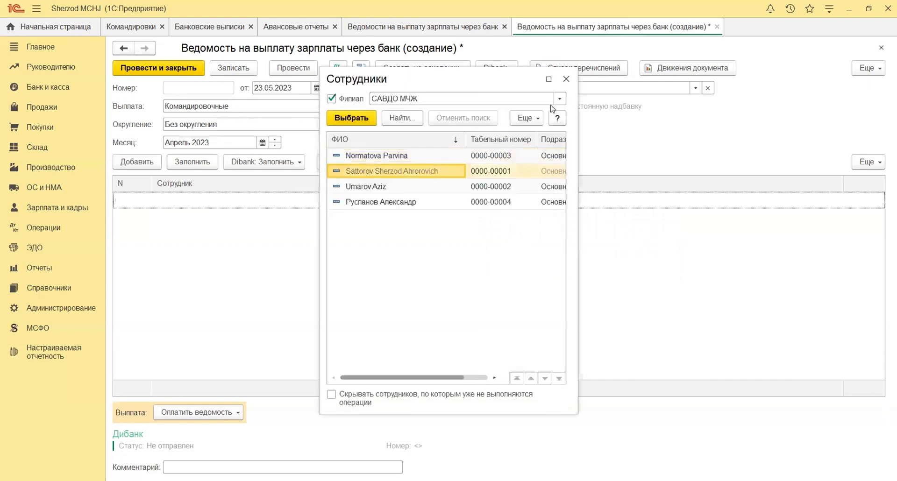
pyautogui.click(402, 201)
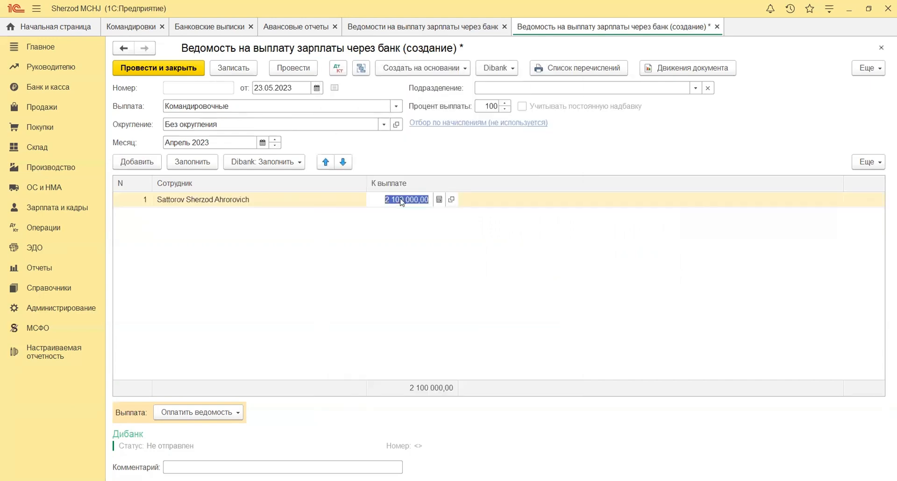
pyautogui.write('100000')
pyautogui.press('Return')
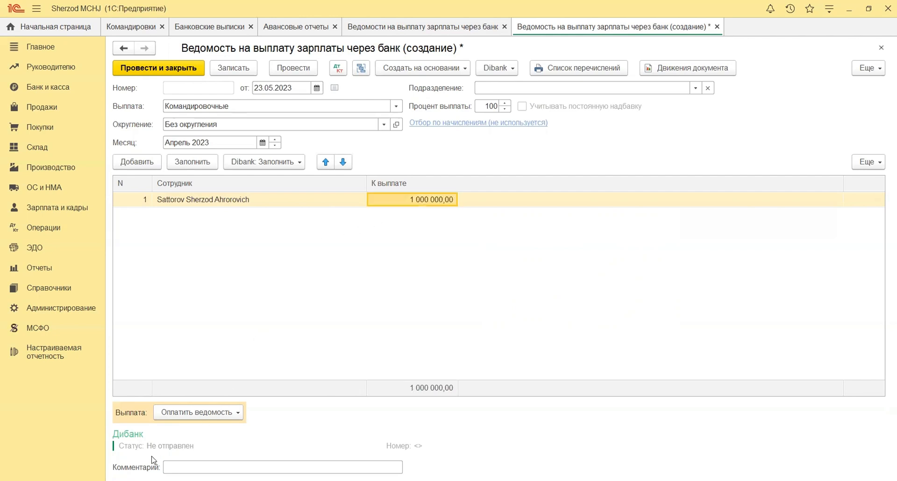
pyautogui.click(283, 467)
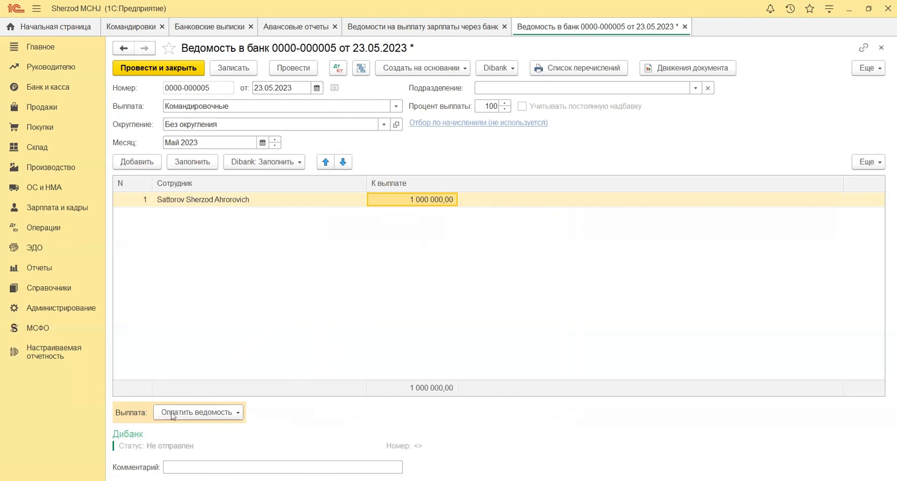
# Pay the sheet using the option В целом по ведомости and open the resulting Списание с расчетного счета
pyautogui.click(177, 414)
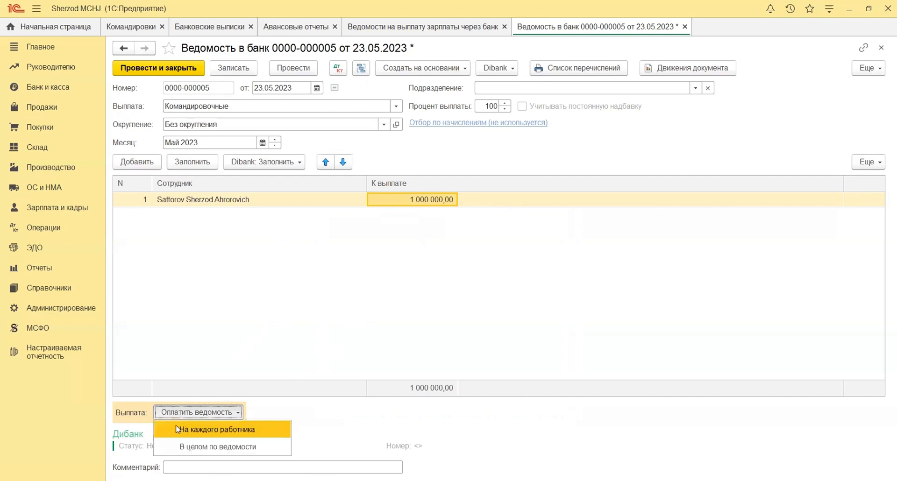
pyautogui.click(200, 447)
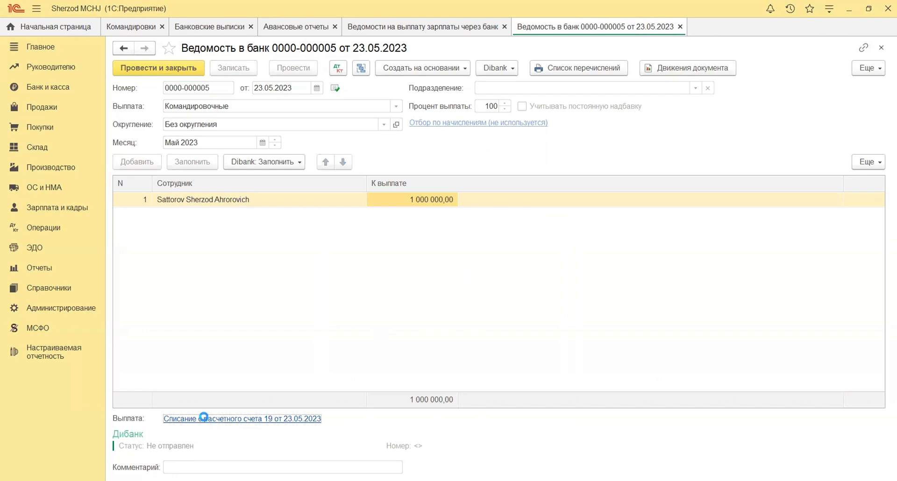
pyautogui.click(205, 418)
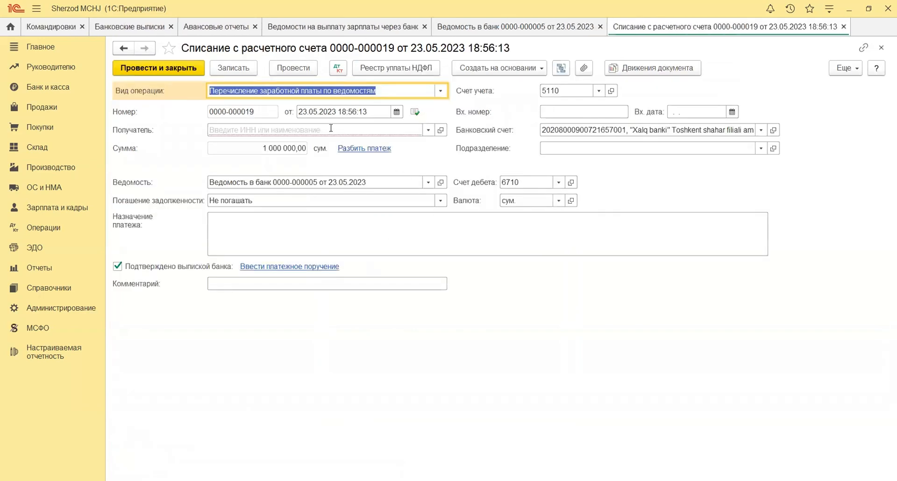